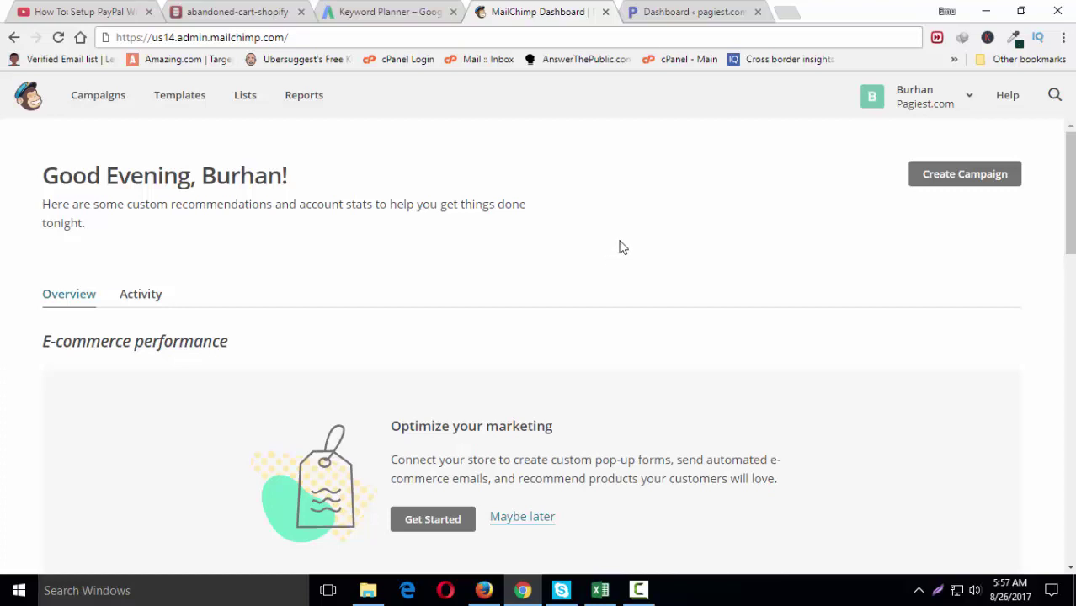
# Go to the WordPress admin dashboard and open the Plugins page
pyautogui.click(664, 15)
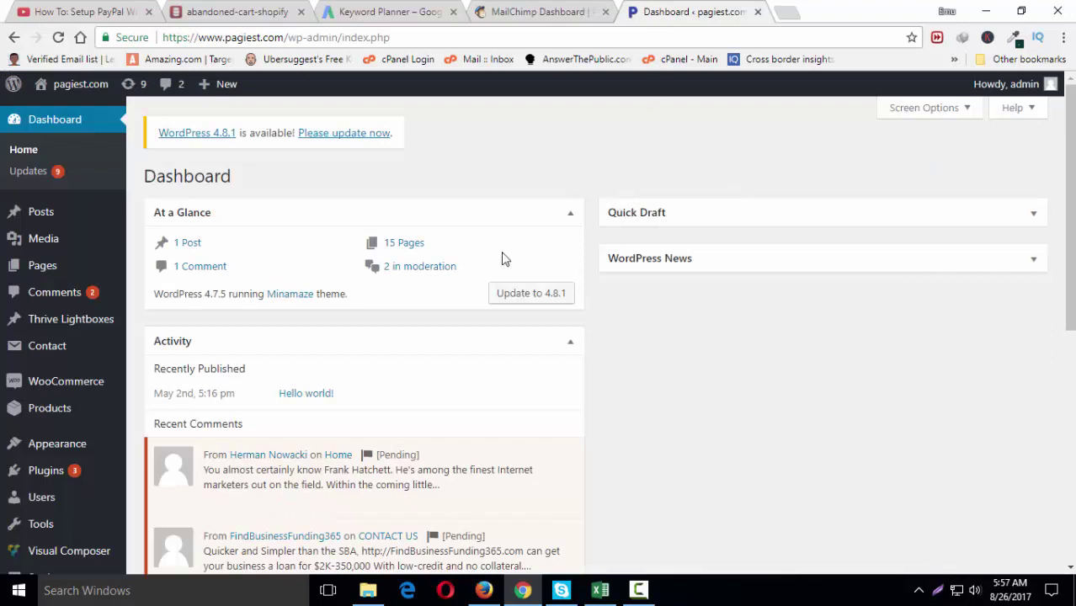
pyautogui.click(48, 471)
# Search the new-plugin directory for 'Mailchimp for woocommerce'
pyautogui.click(236, 186)
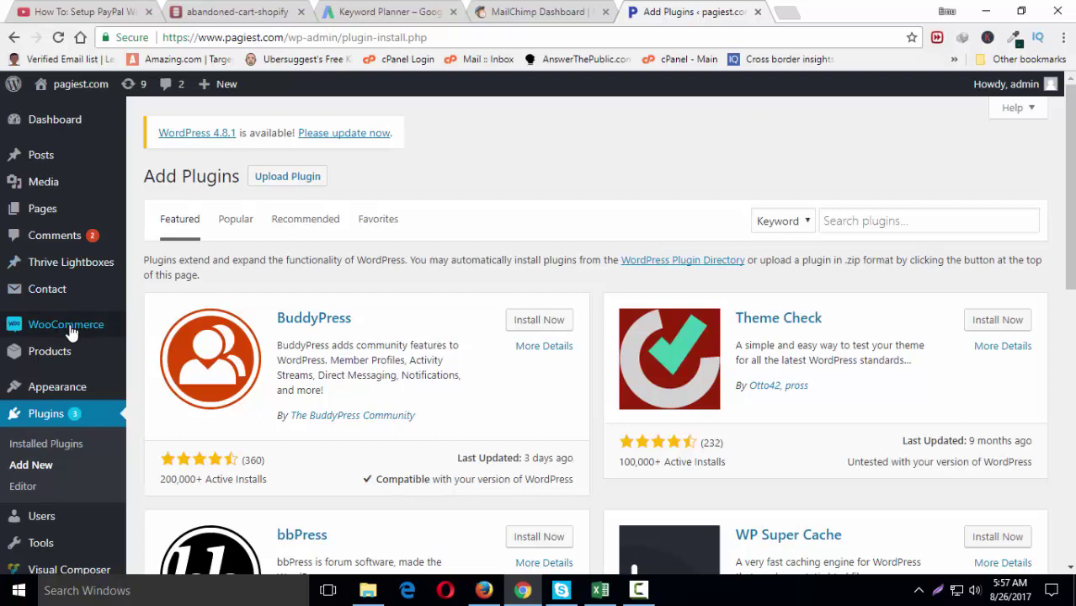
pyautogui.click(862, 222)
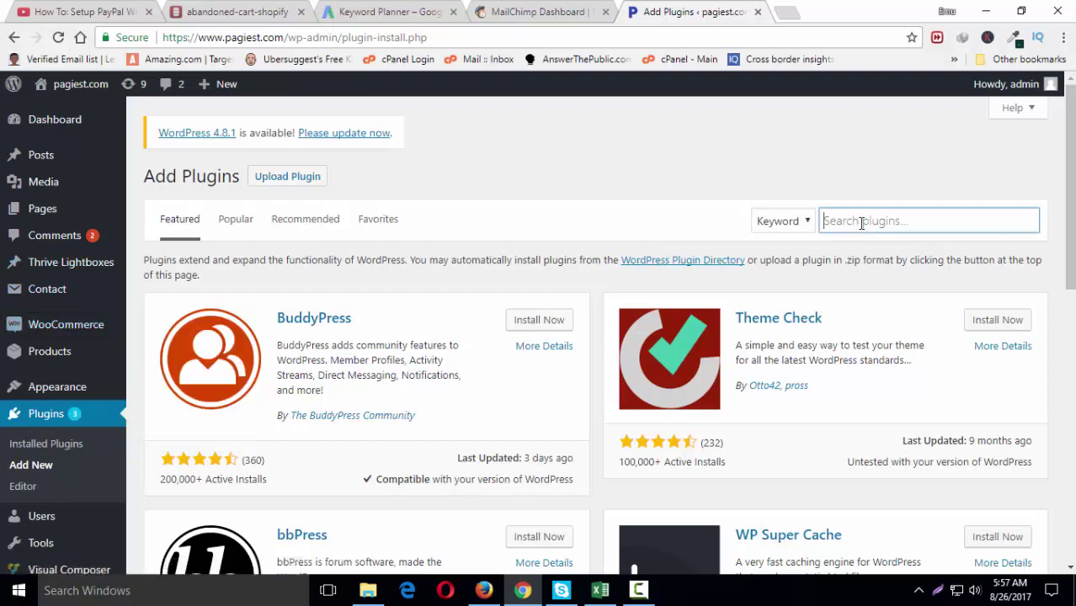
pyautogui.write('Mailchimp ')
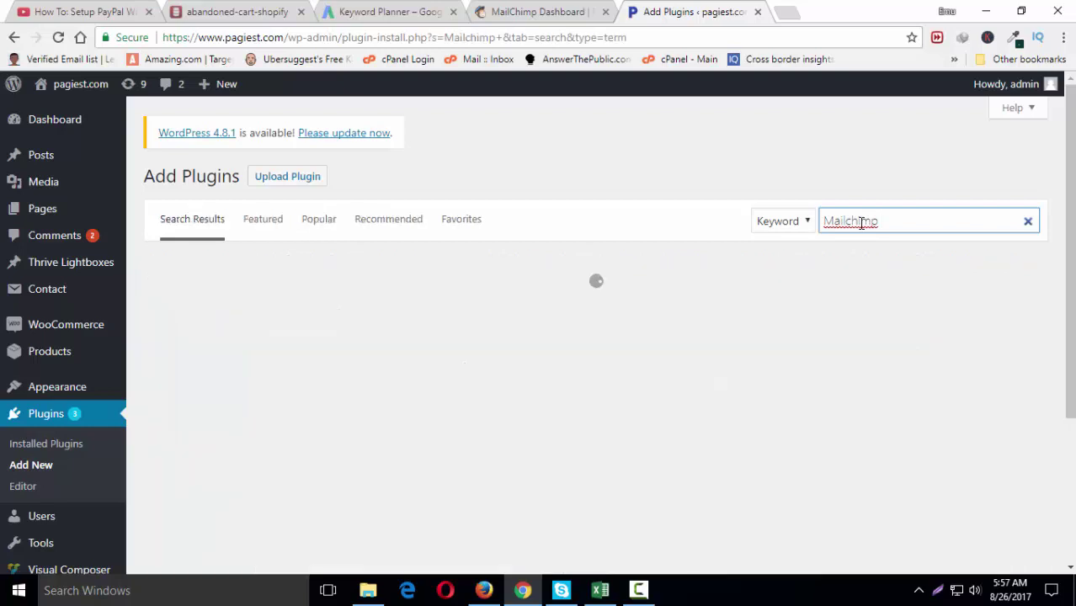
pyautogui.write('for woocommer')
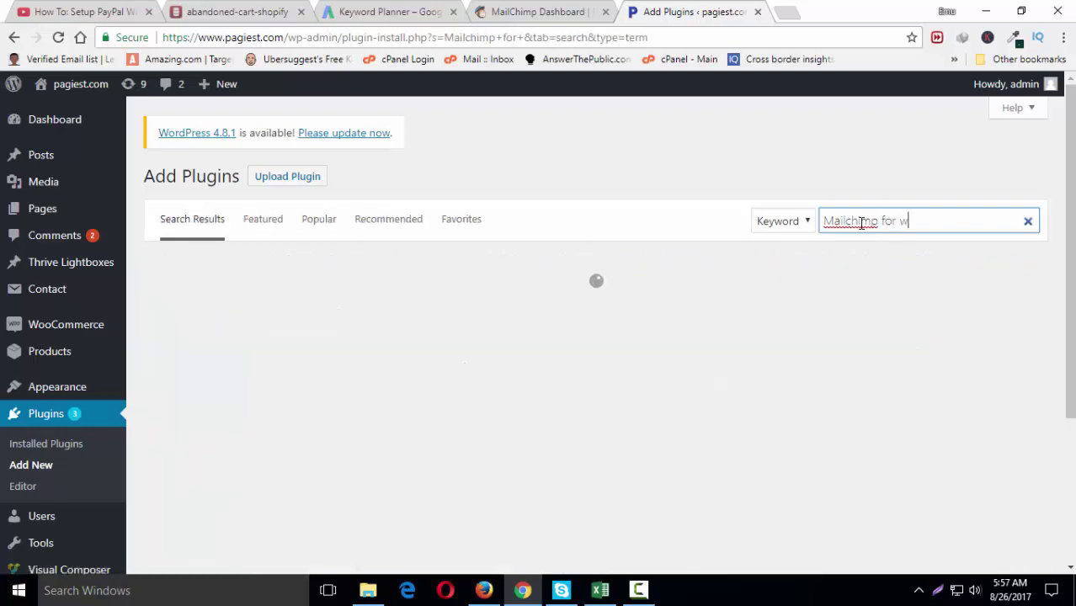
pyautogui.write('ce')
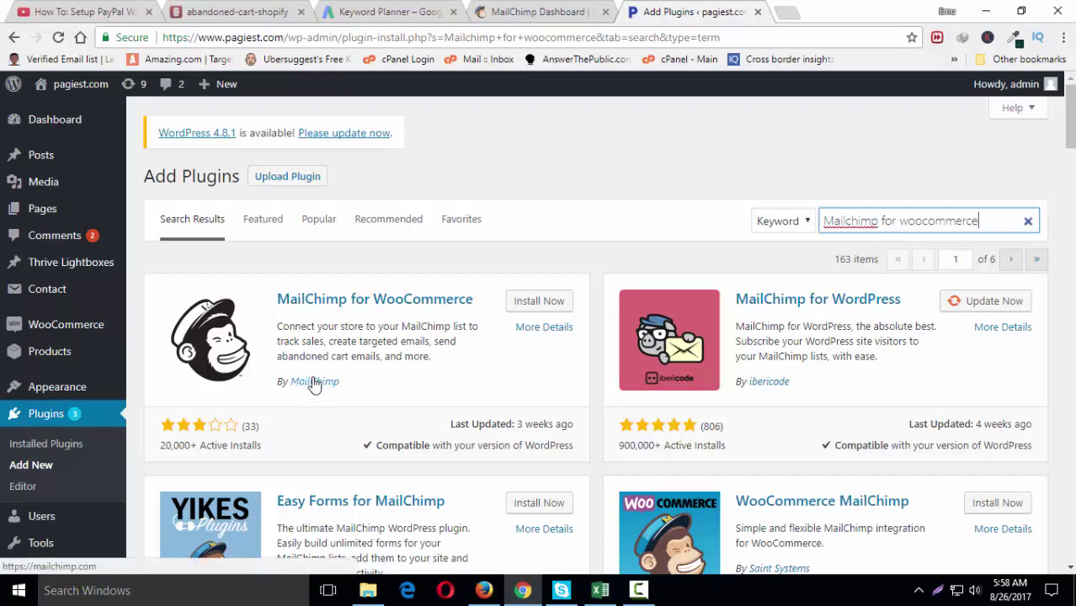
# Install MailChimp for WooCommerce from the search results, then activate it
pyautogui.click(547, 302)
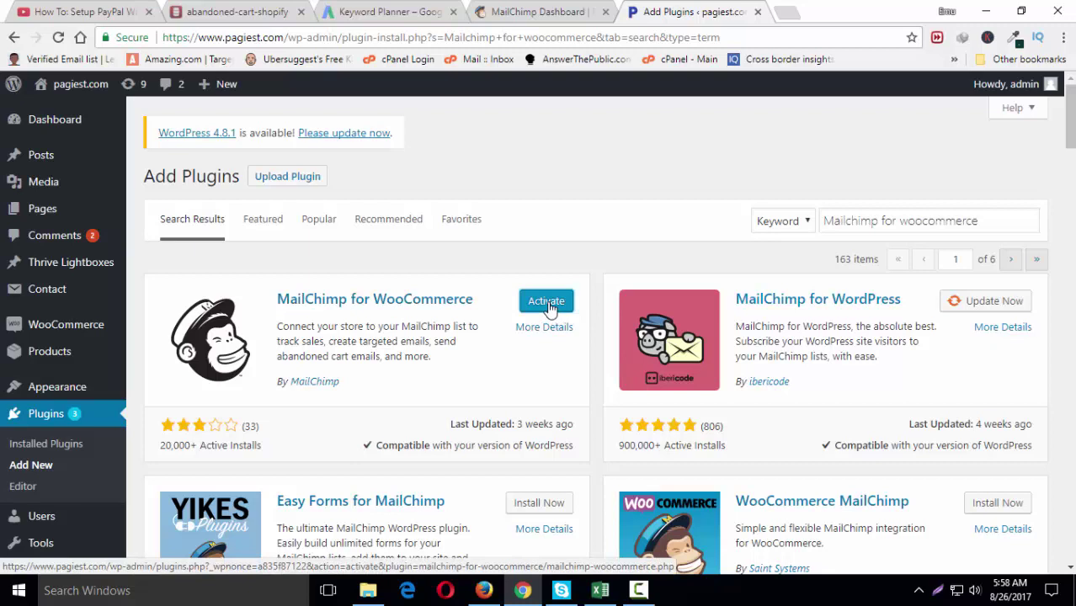
pyautogui.click(549, 305)
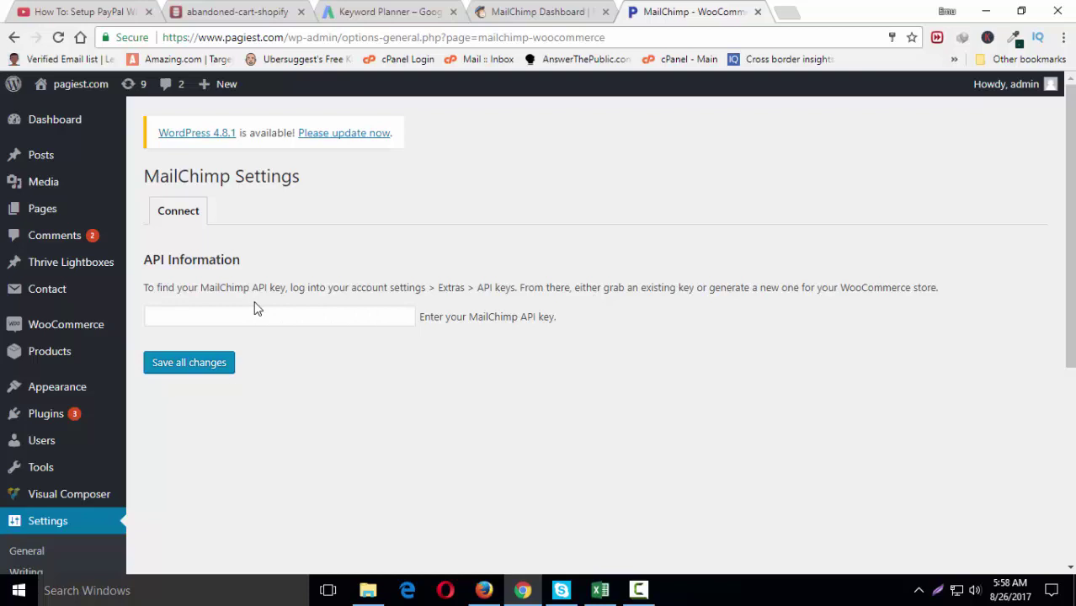
pyautogui.click(231, 316)
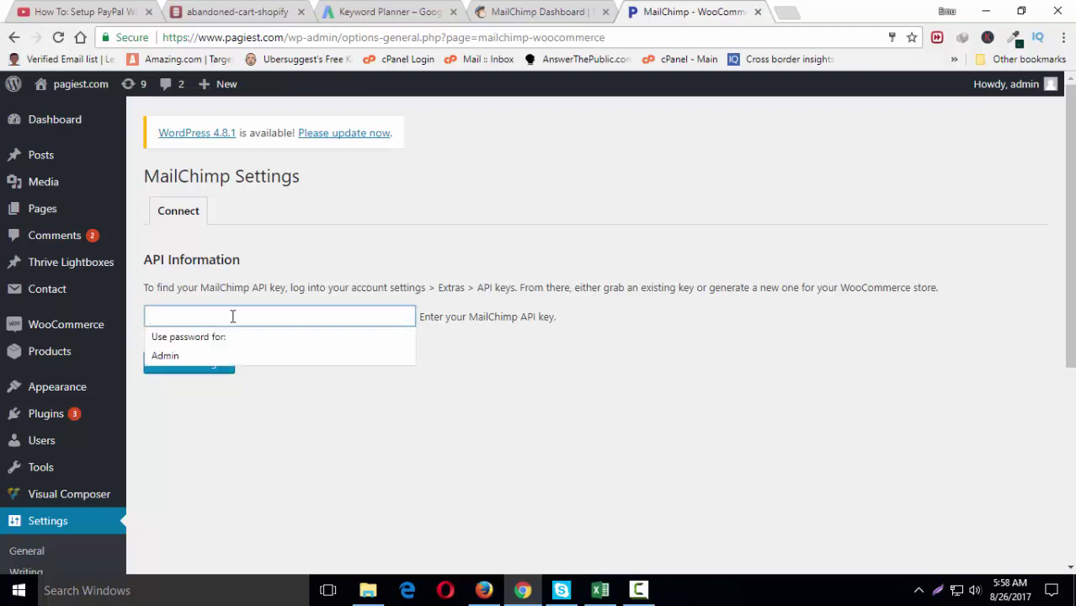
pyautogui.click(497, 362)
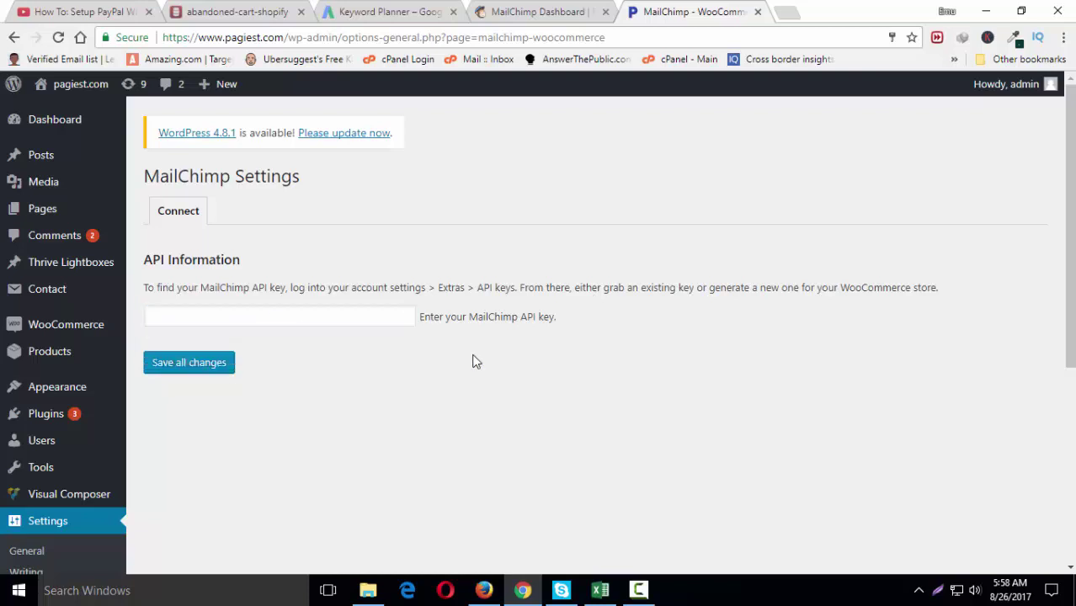
# In MailChimp, go to Account > Extras > API keys to view the existing keys
pyautogui.click(540, 14)
pyautogui.click(939, 113)
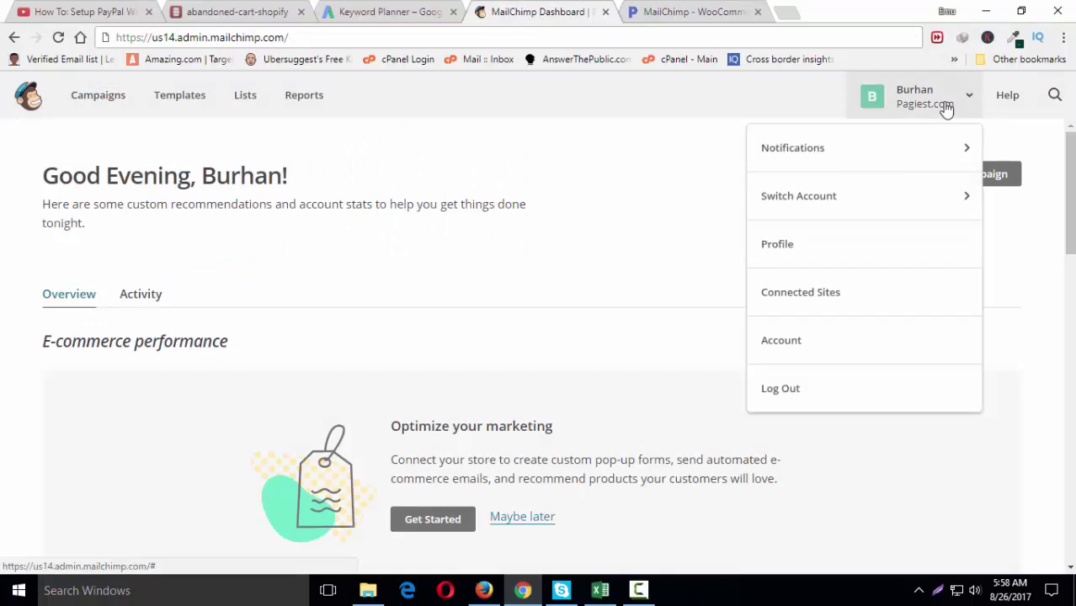
pyautogui.click(791, 344)
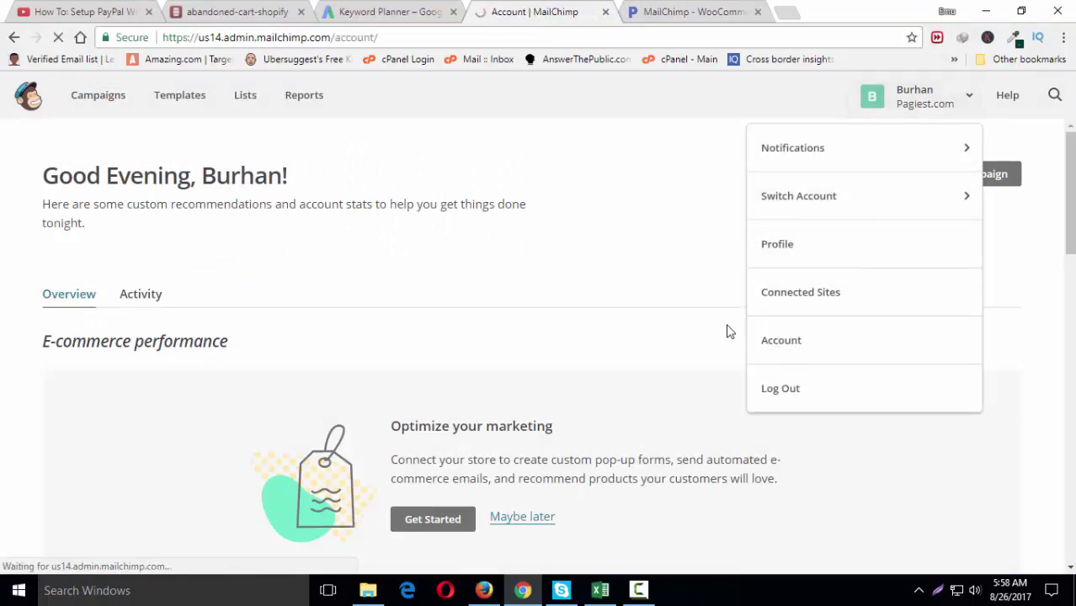
pyautogui.click(319, 267)
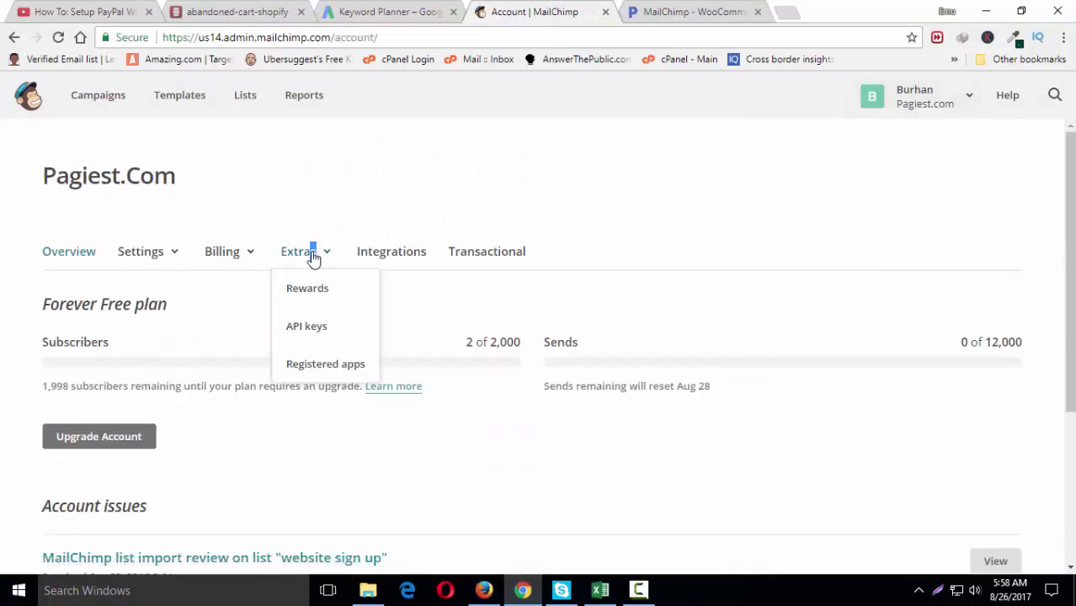
pyautogui.click(314, 333)
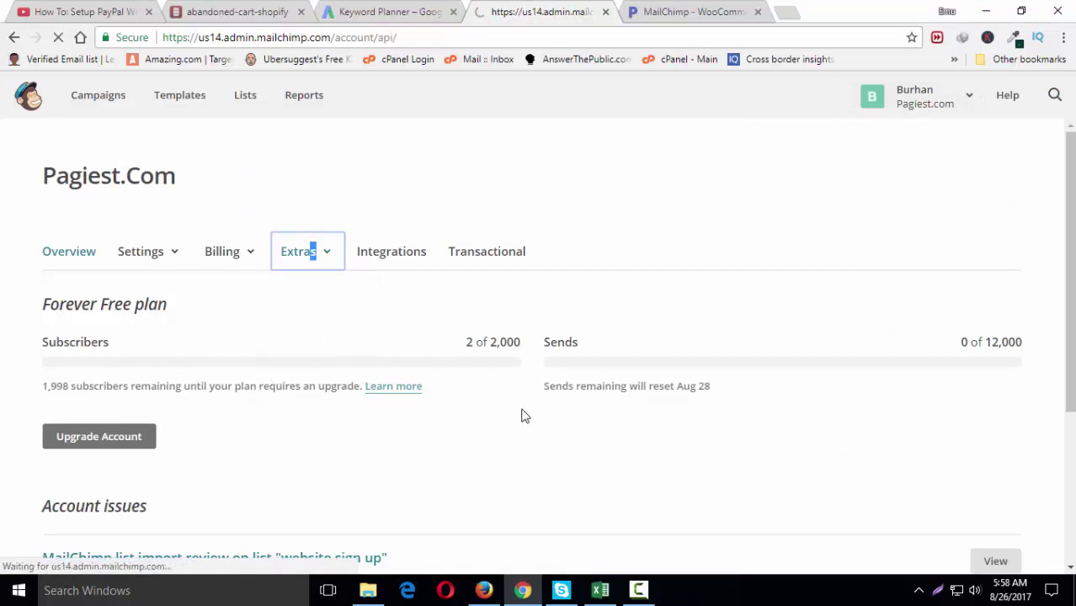
pyautogui.scroll(-2, 509, 413)
pyautogui.scroll(-3, 492, 403)
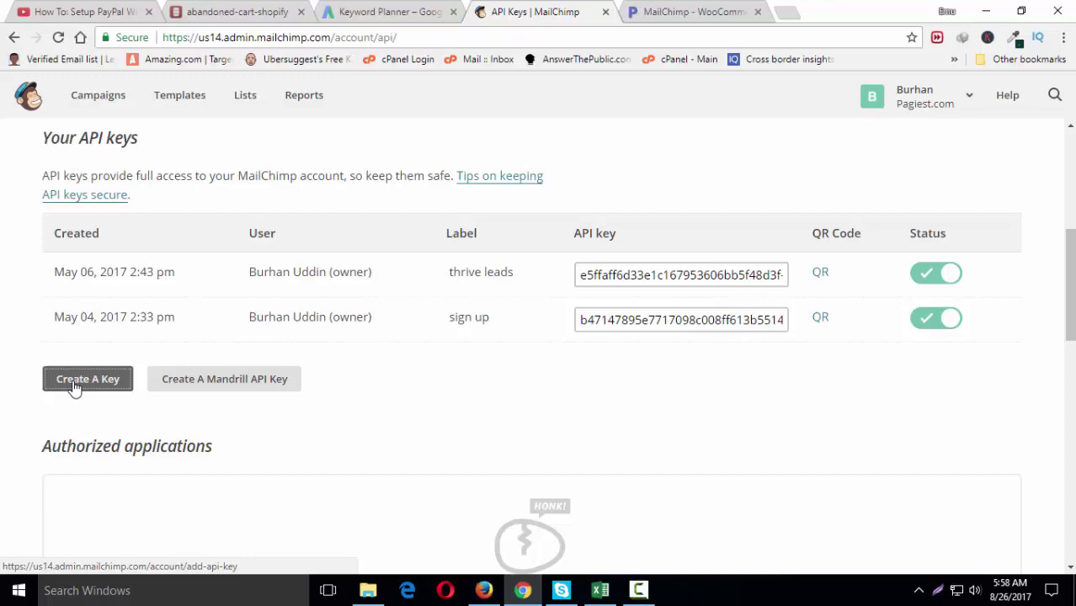
# Create a new API key, label it 'woocommerce', and select its value for copying
pyautogui.click(71, 380)
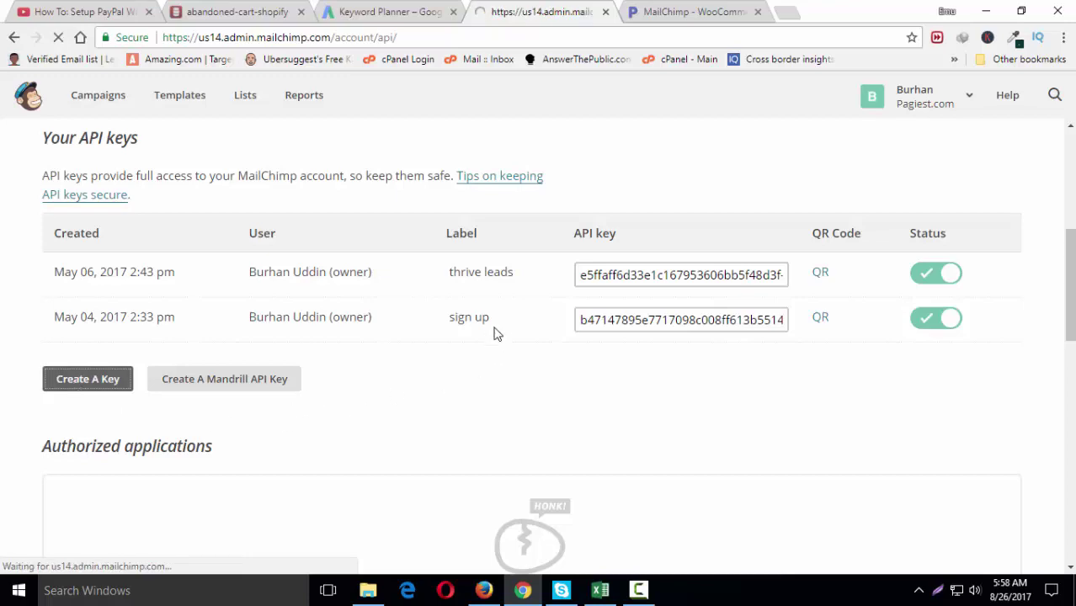
pyautogui.scroll(-2, 476, 341)
pyautogui.scroll(-3, 470, 350)
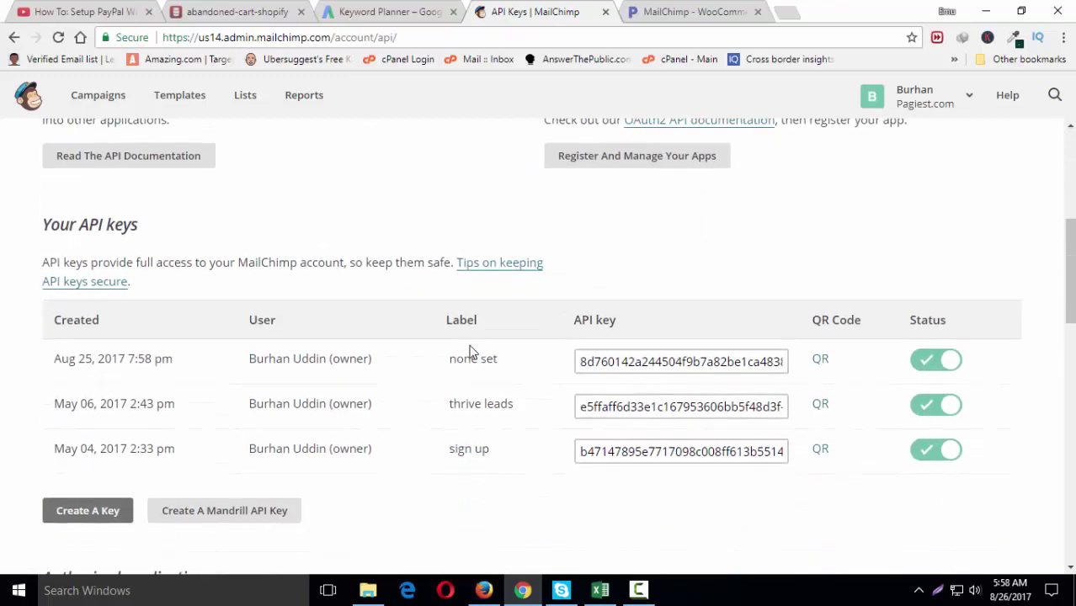
pyautogui.click(473, 352)
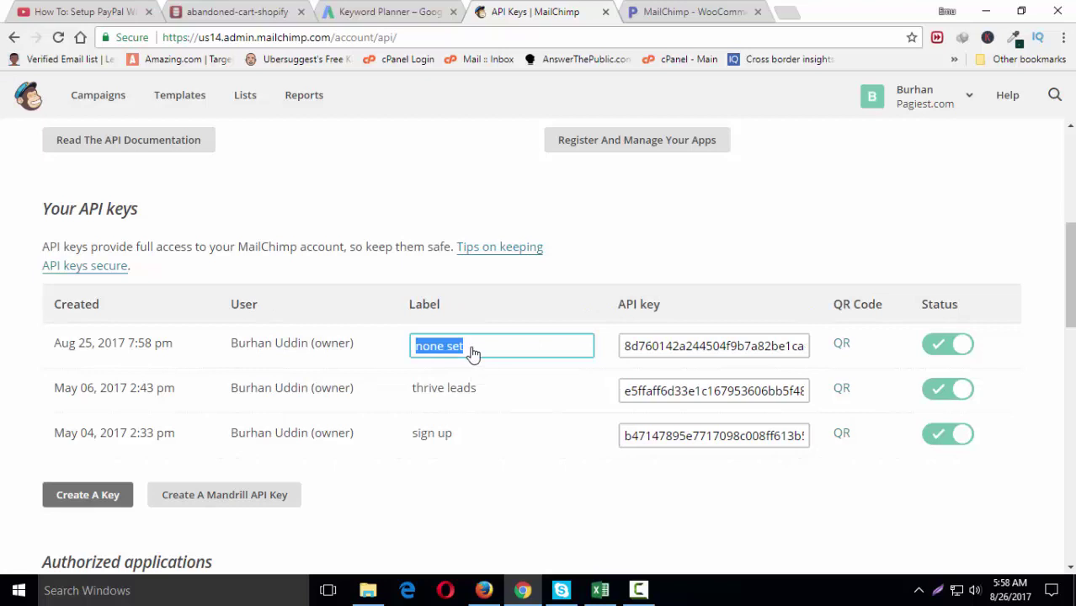
pyautogui.write('woocommerce')
pyautogui.press('Return')
pyautogui.doubleClick(621, 345)
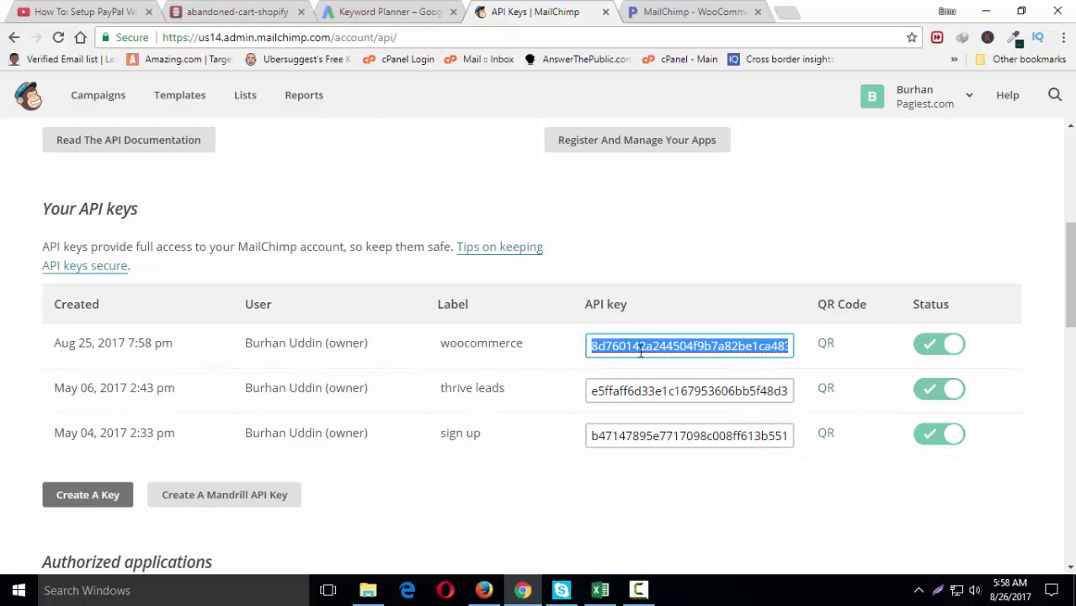
# Paste the copied MailChimp API key into the plugin's API key field and save
pyautogui.click(667, 11)
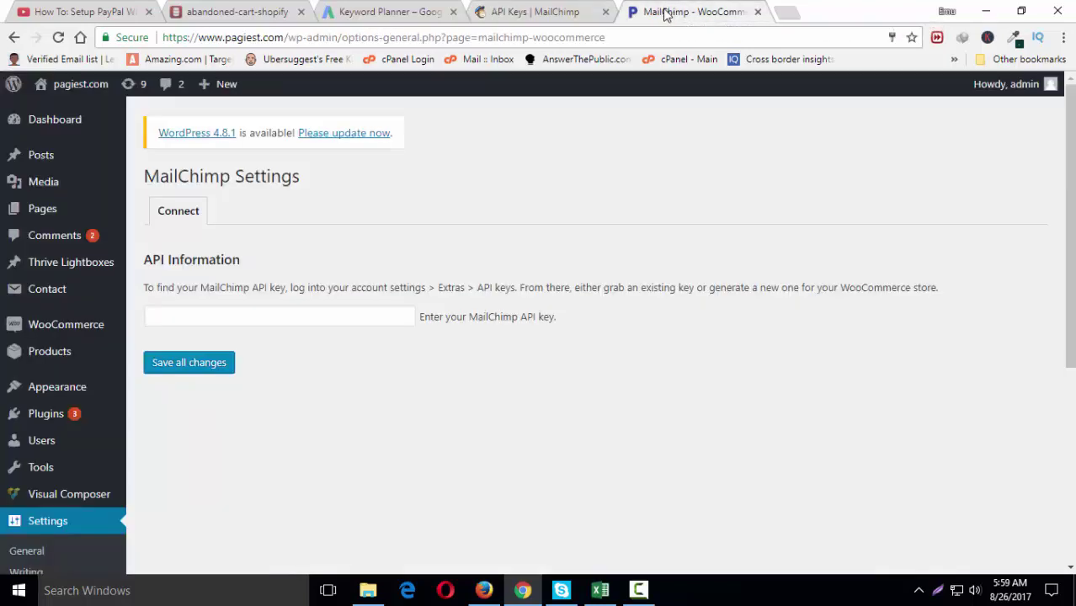
pyautogui.click(232, 314)
pyautogui.hotkey('ctrl', 'v')
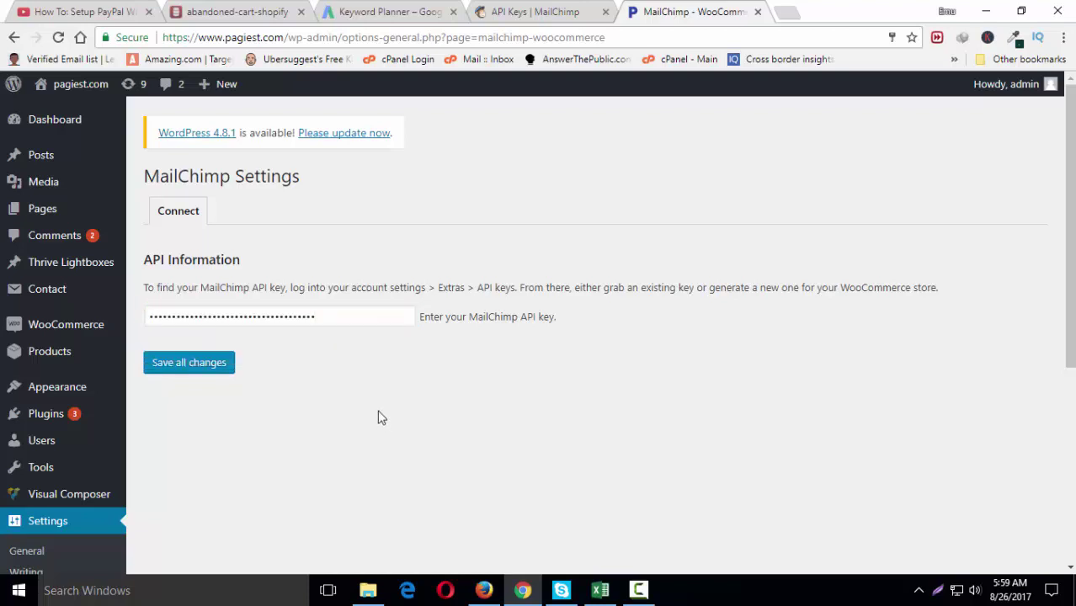
pyautogui.click(214, 364)
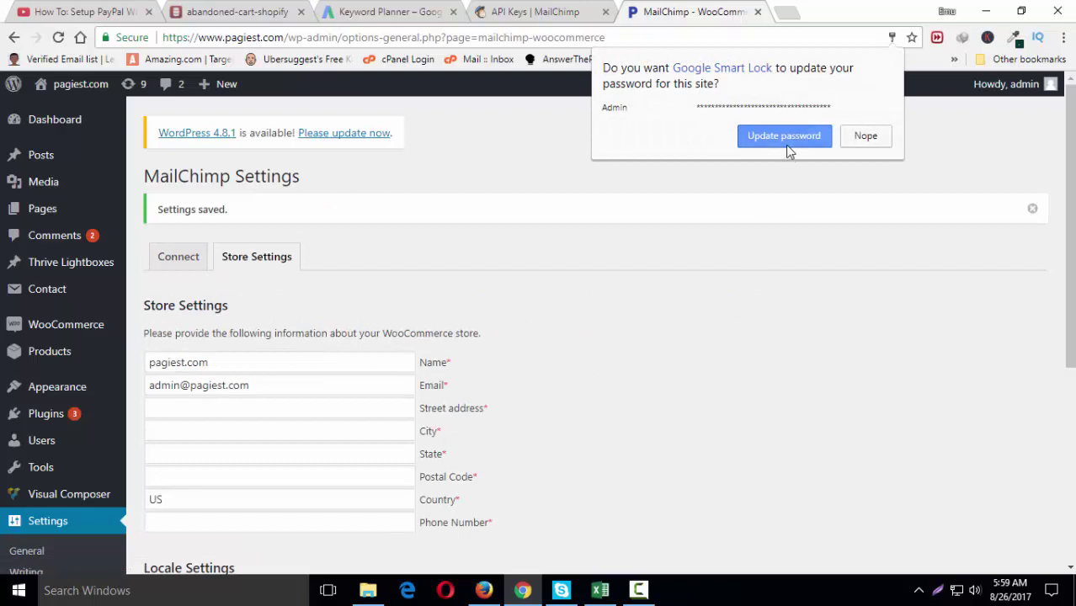
# Dismiss the browser's save-password prompt and enter the store's street address
pyautogui.click(864, 137)
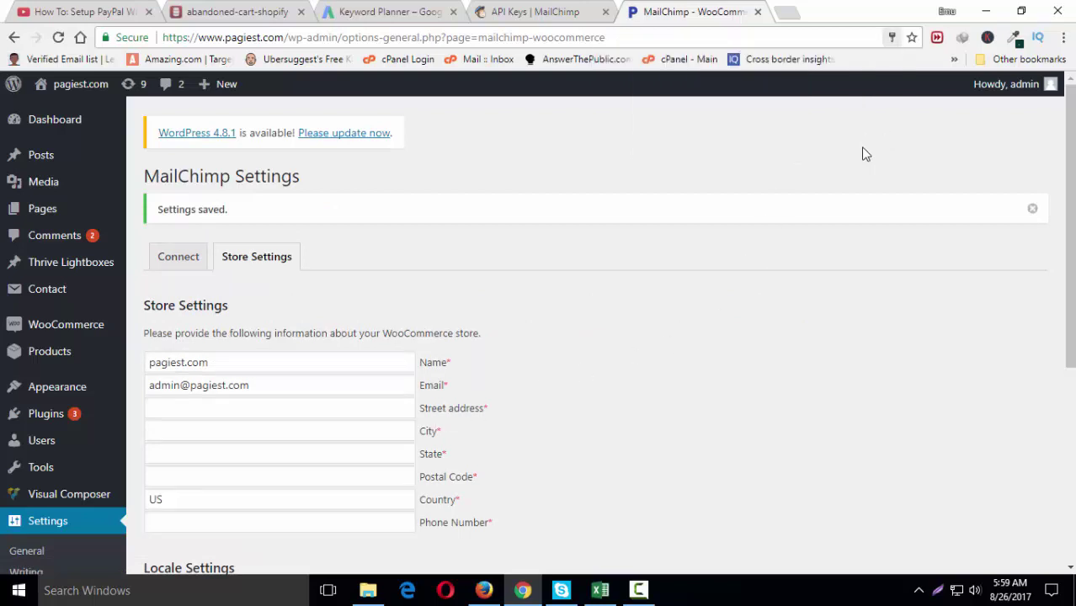
pyautogui.click(221, 409)
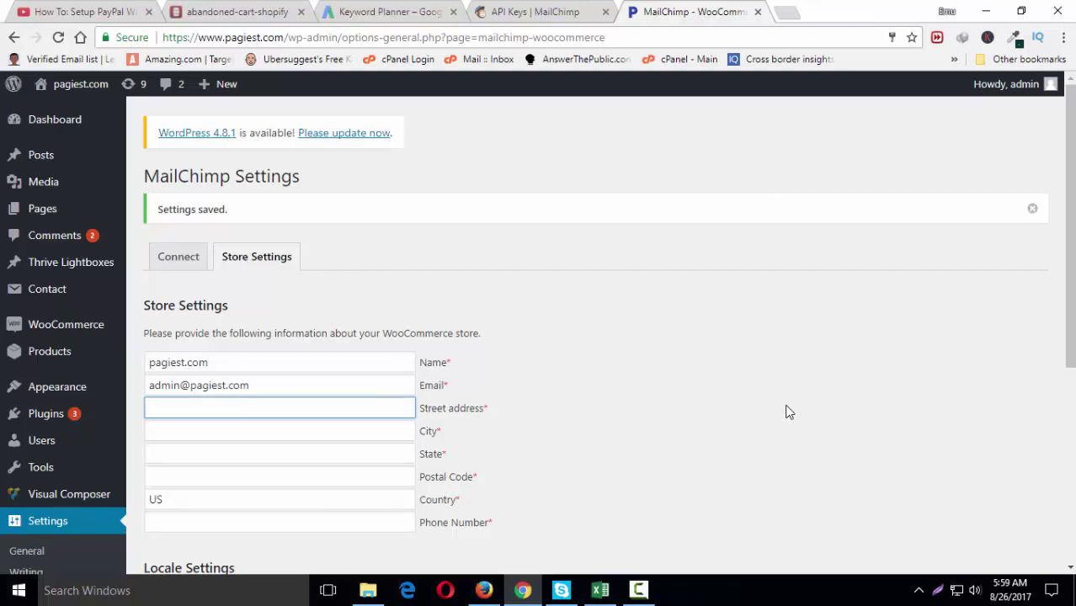
pyautogui.write('House no')
pyautogui.press('BackSpace')
pyautogui.press('BackSpace')
pyautogui.press('BackSpace')
pyautogui.write('#')
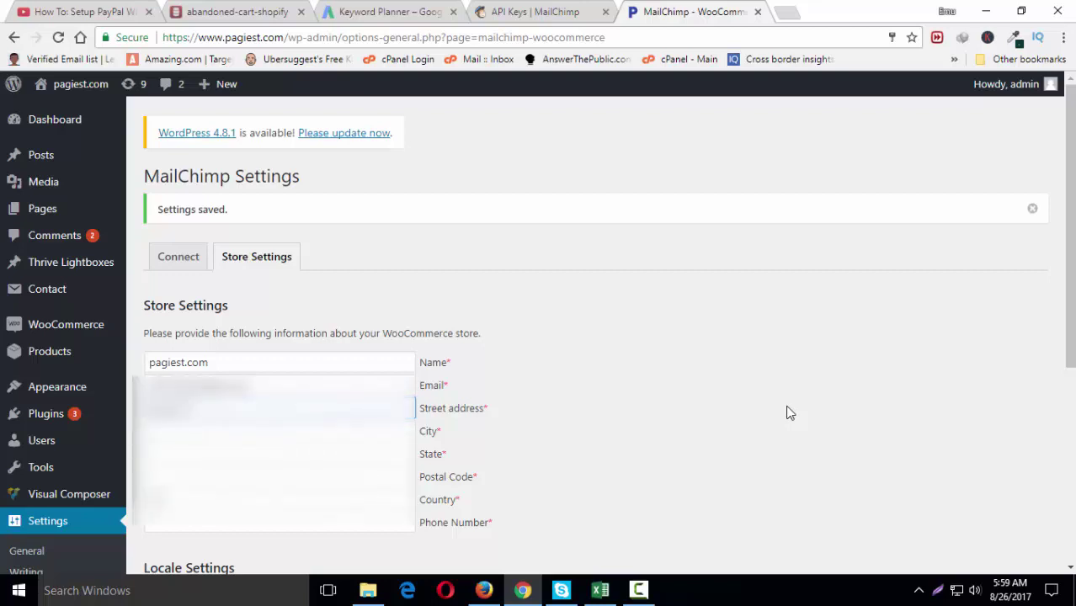
pyautogui.write('12')
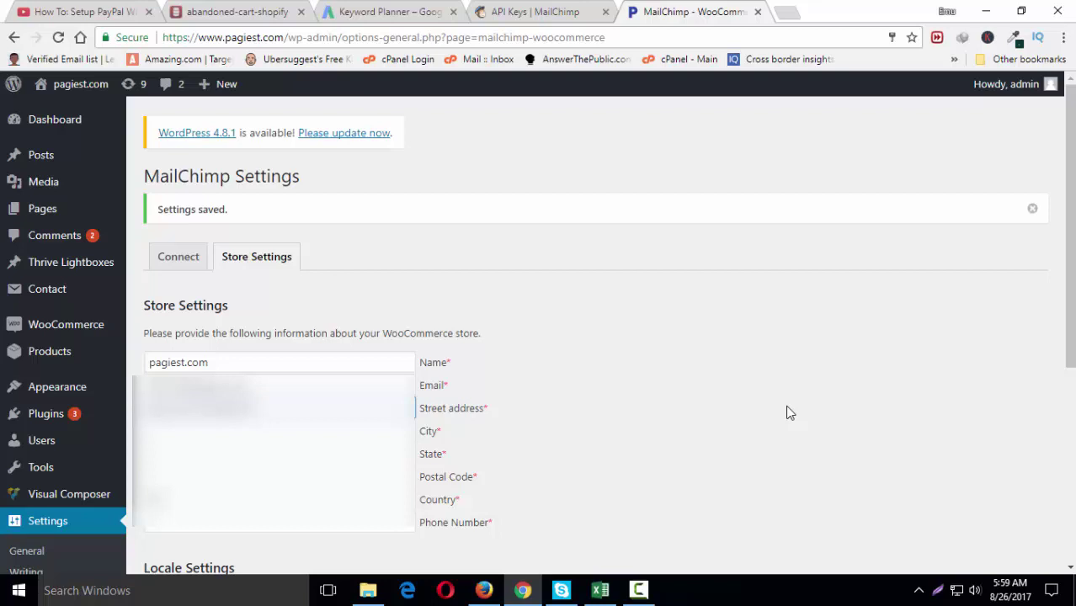
pyautogui.write('St.eetet')
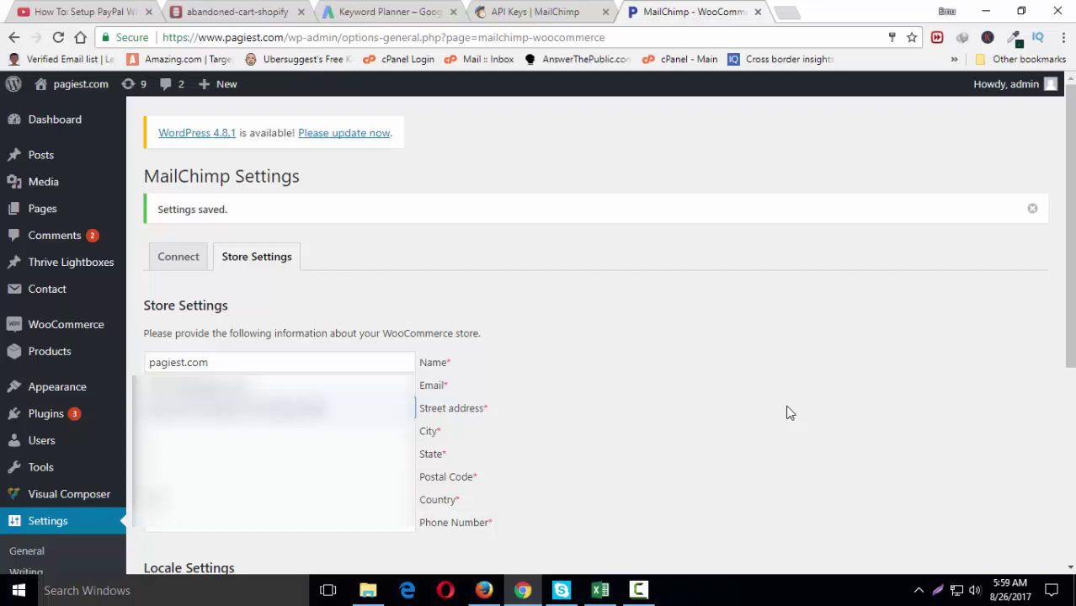
pyautogui.write('Rd')
# Fill in the store's city, state, postal code and country US
pyautogui.press('Tab')
pyautogui.write('Austin')
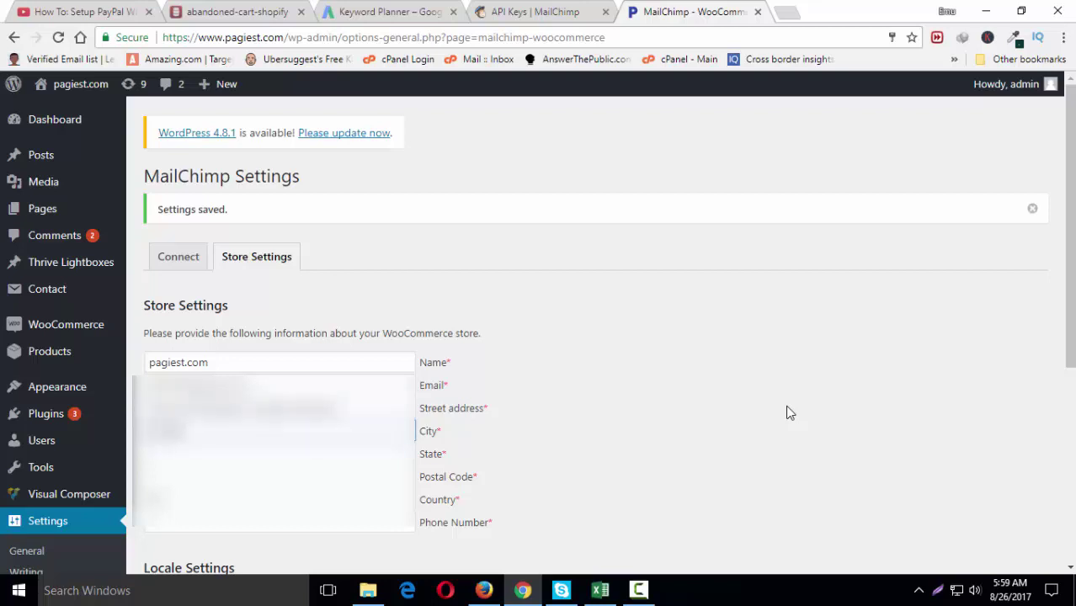
pyautogui.press('Tab')
pyautogui.write('Texas')
pyautogui.press('Tab')
pyautogui.write('7')
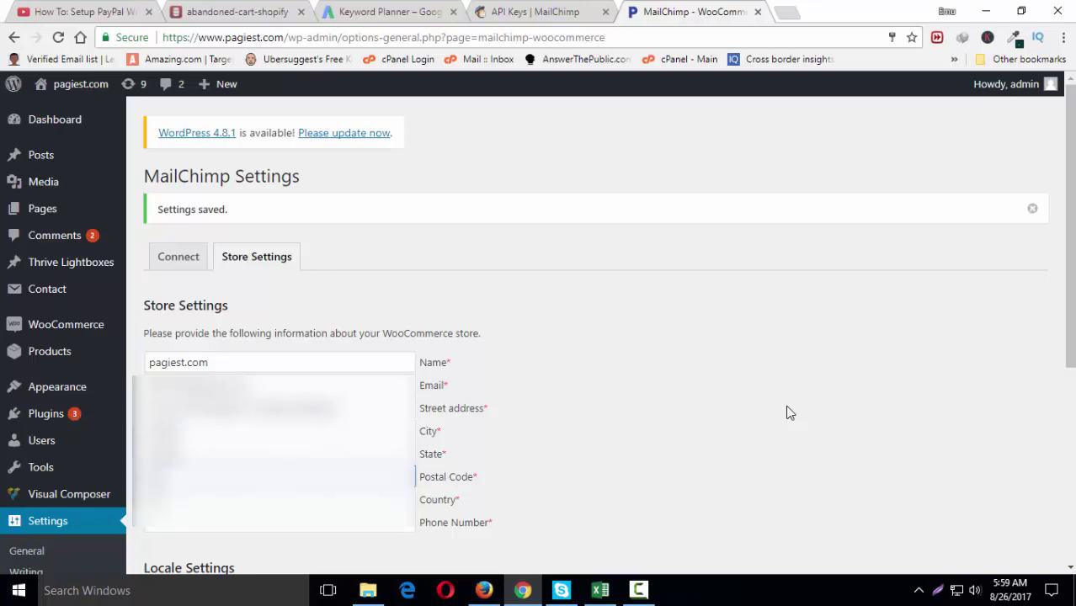
pyautogui.write('7')
pyautogui.press('Tab')
pyautogui.write('US')
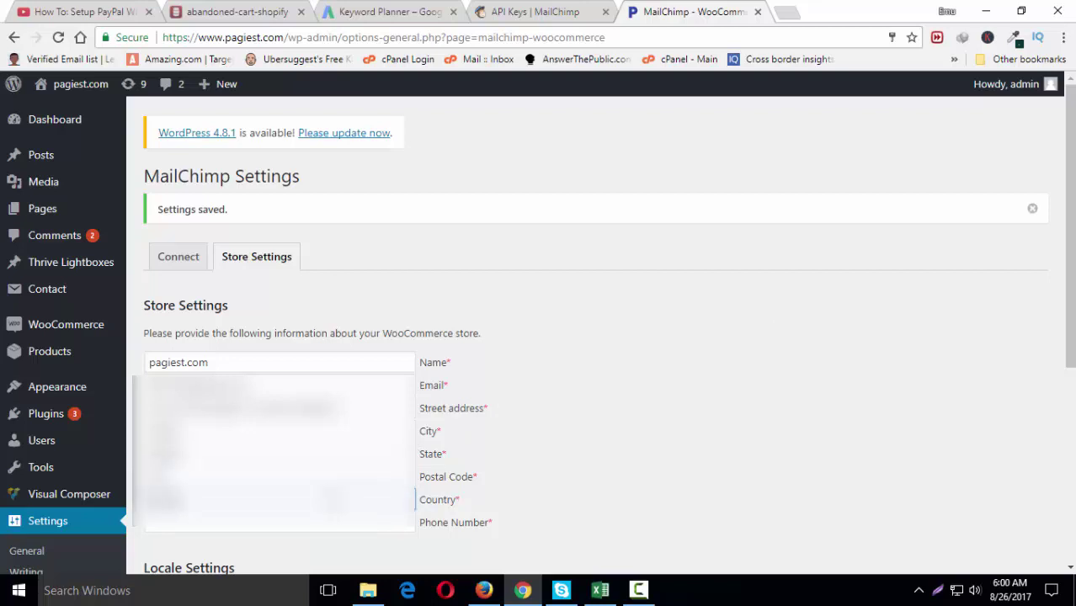
pyautogui.press('BackSpace')
pyautogui.write('S')
# Enter the store's phone number
pyautogui.click(277, 522)
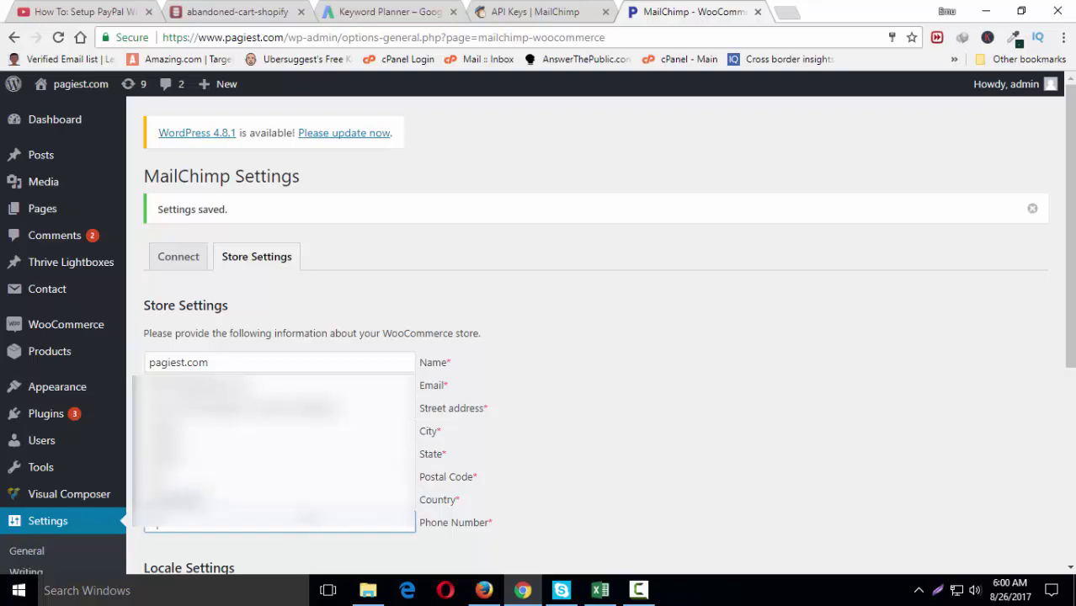
pyautogui.write('+1555123')
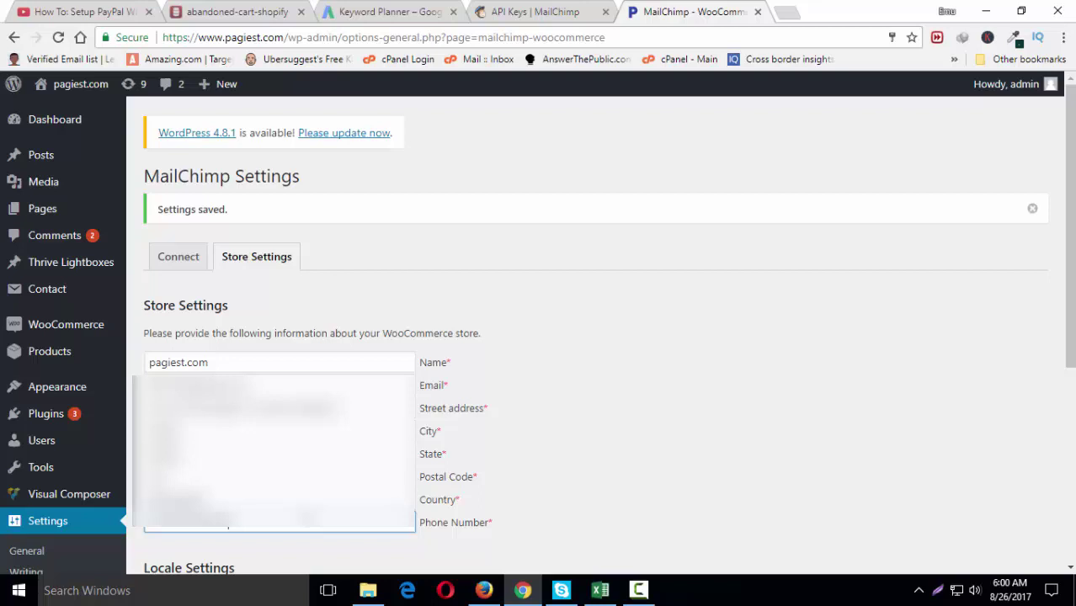
pyautogui.scroll(-3, 403, 497)
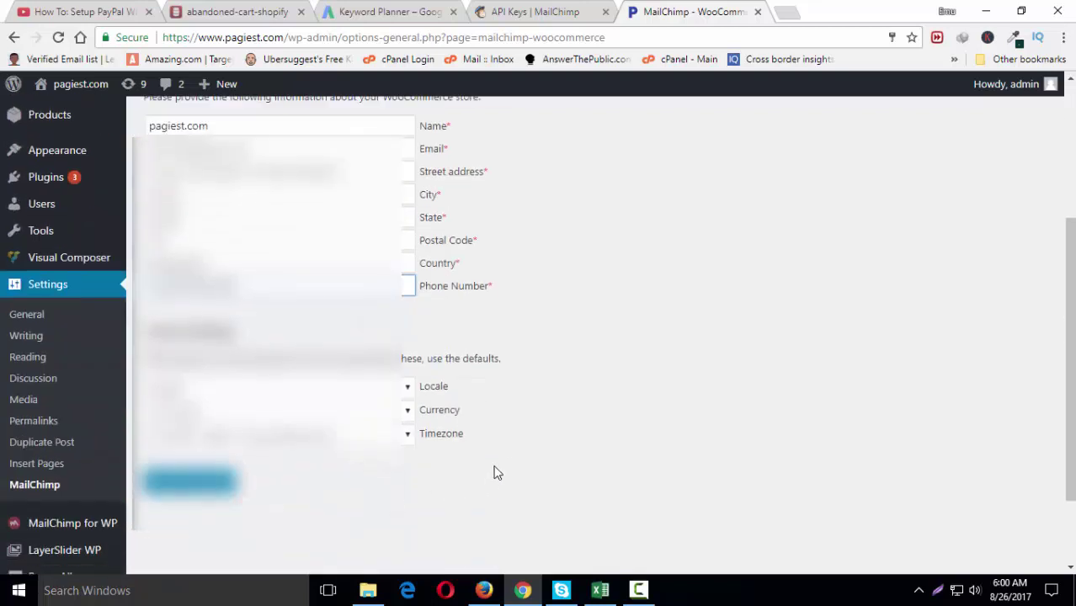
pyautogui.scroll(1, 525, 447)
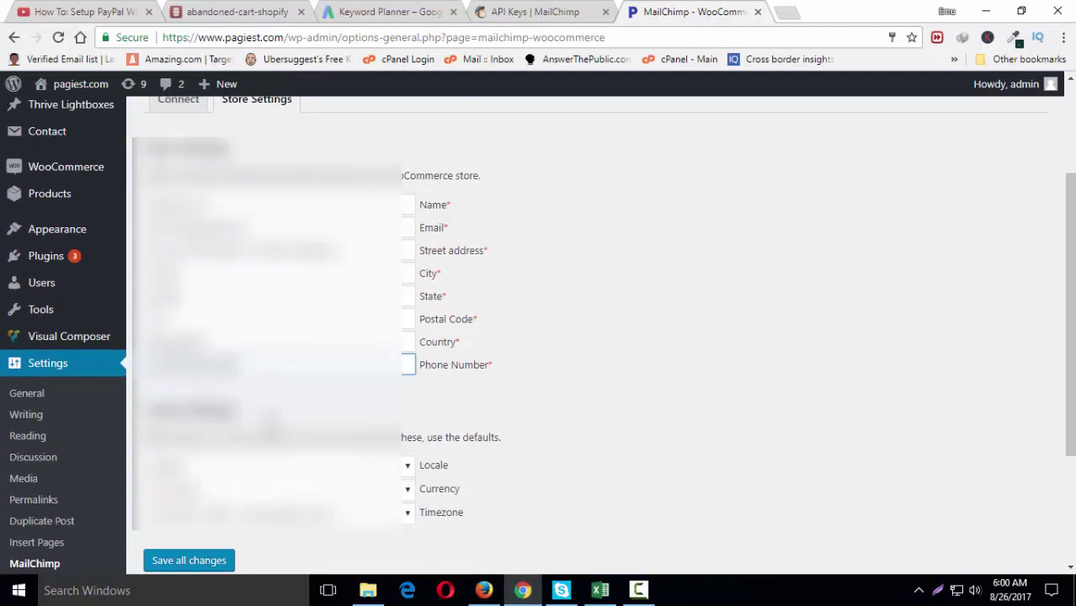
# Save the store details, then check the lists overview in MailChimp
pyautogui.click(182, 563)
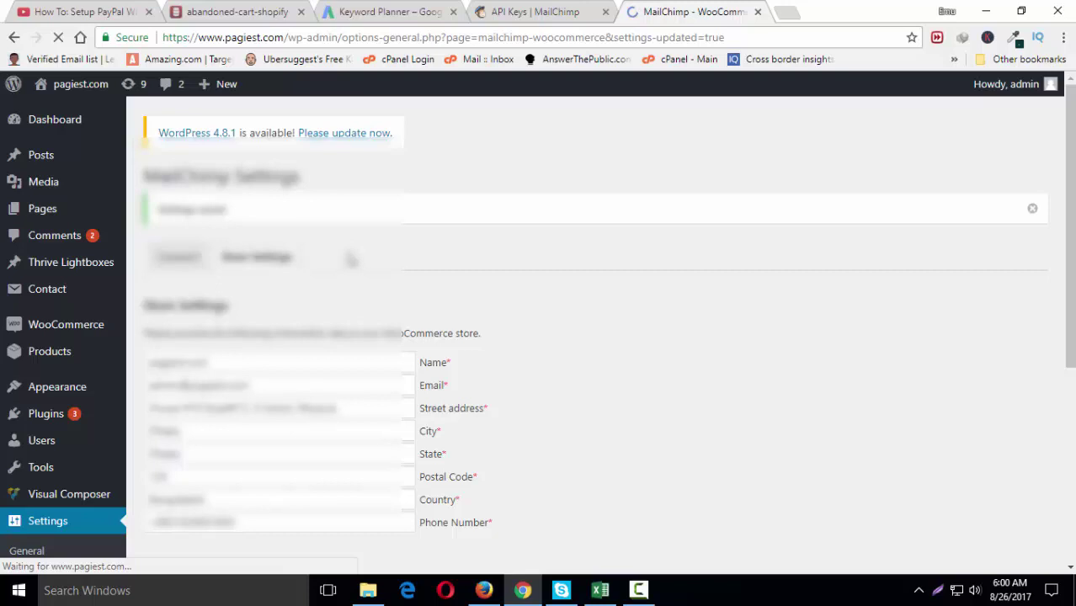
pyautogui.click(342, 261)
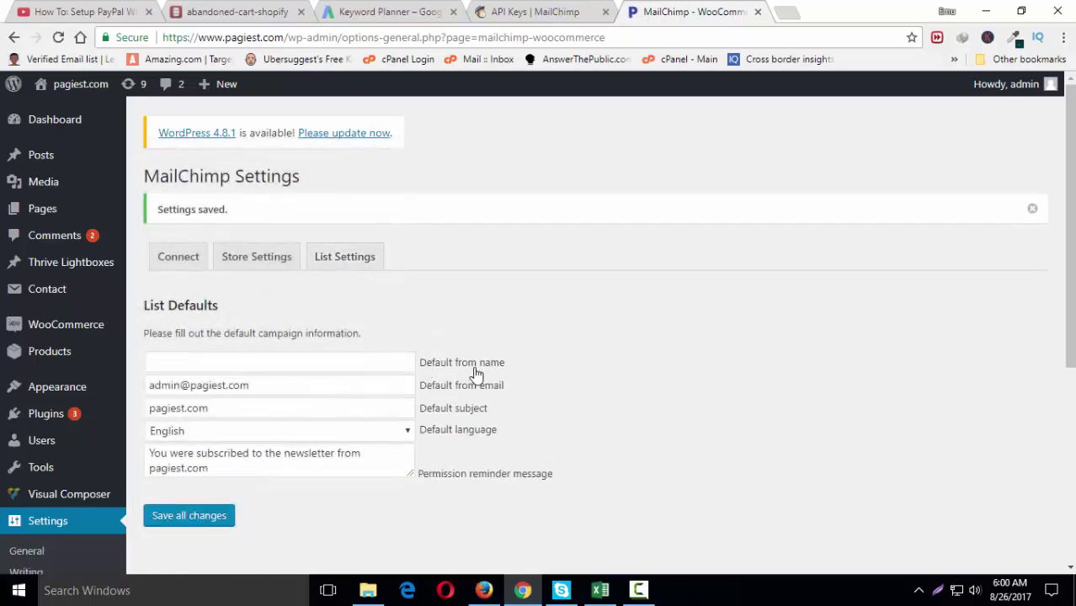
pyautogui.click(514, 15)
pyautogui.click(247, 108)
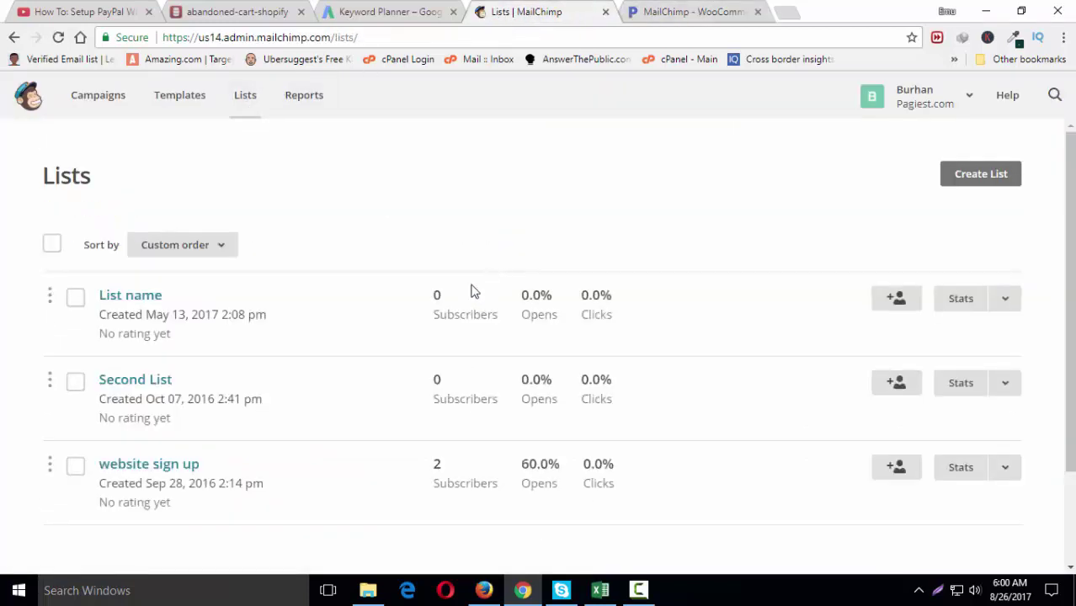
pyautogui.click(684, 11)
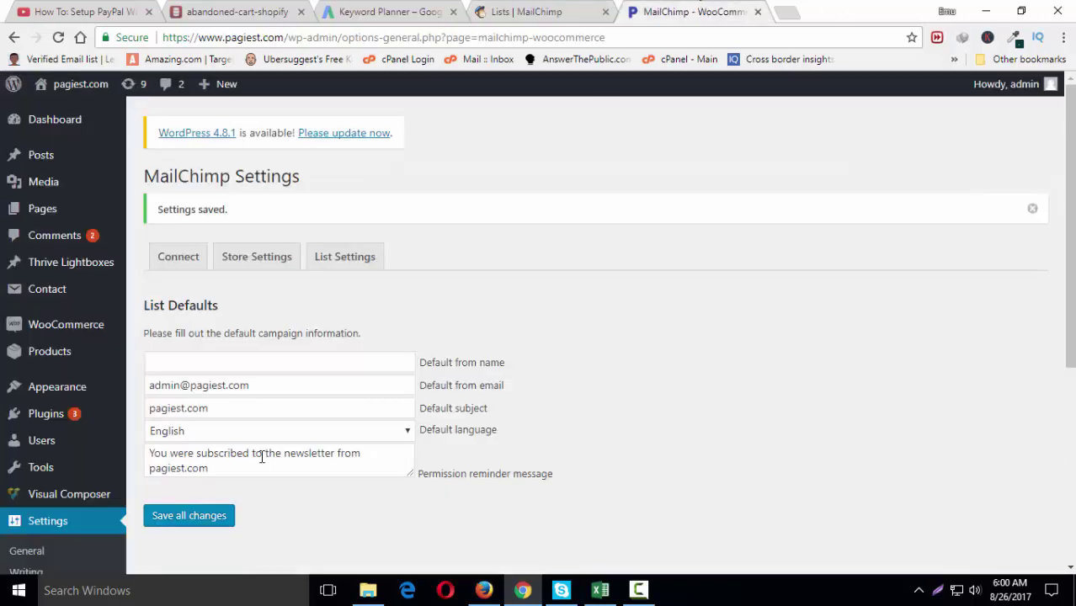
# Keep English as default language, set default from name to 'Store List', and save
pyautogui.click(377, 433)
pyautogui.click(604, 364)
pyautogui.click(603, 364)
pyautogui.click(322, 364)
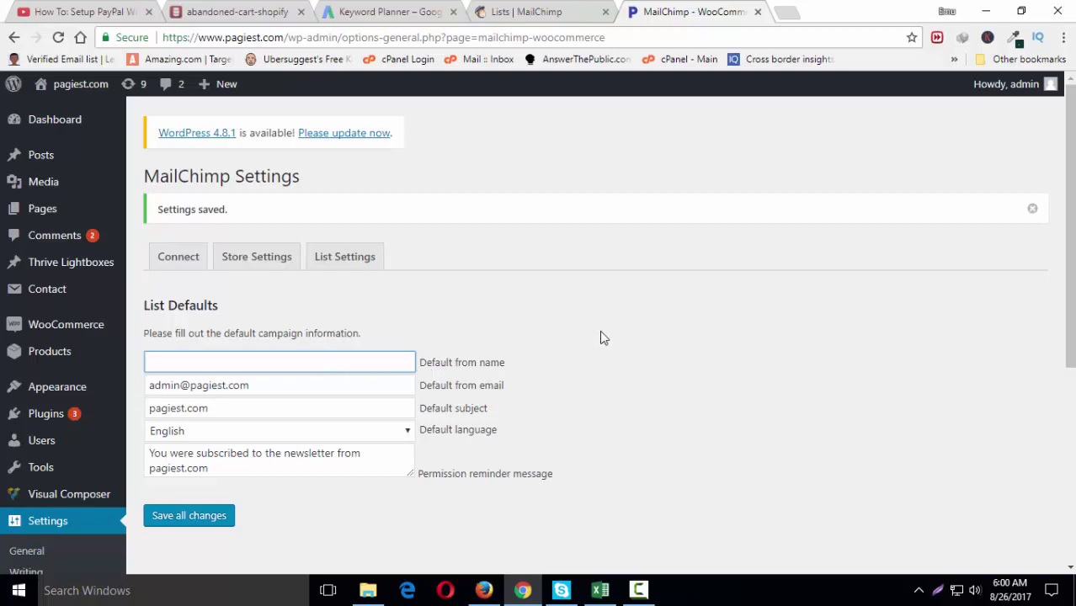
pyautogui.write('Store List')
pyautogui.click(193, 517)
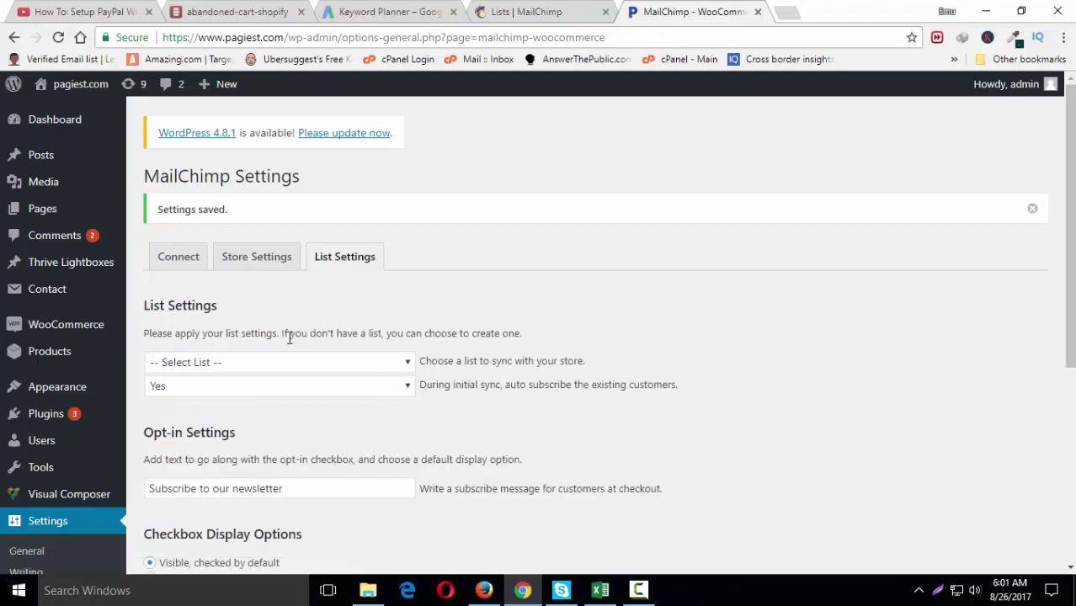
# Pick 'website sign up' as the synced list and leave auto-subscribe of existing customers on Yes
pyautogui.click(228, 364)
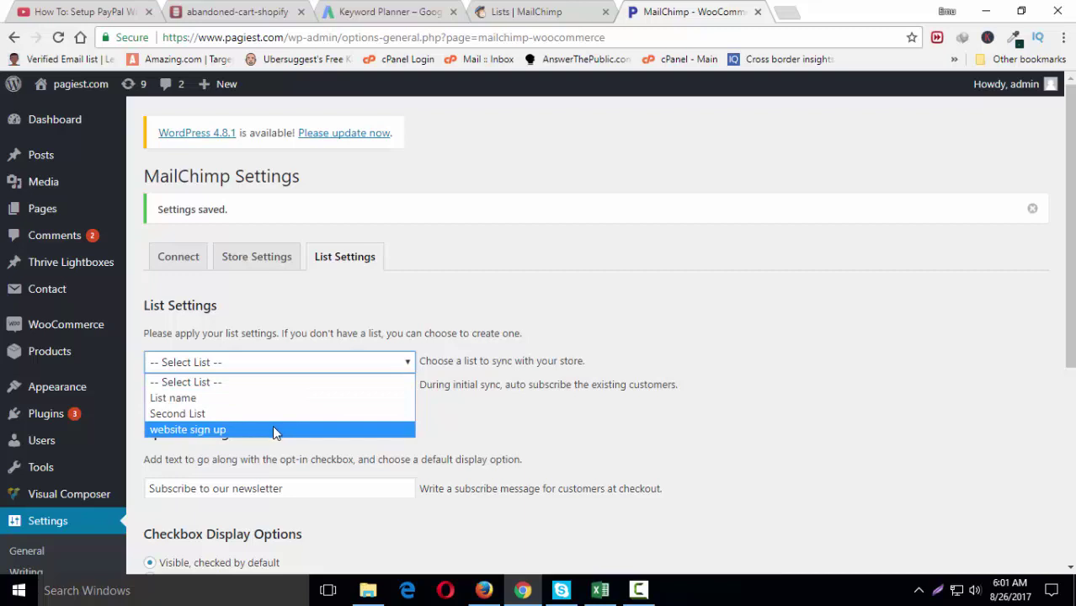
pyautogui.click(476, 401)
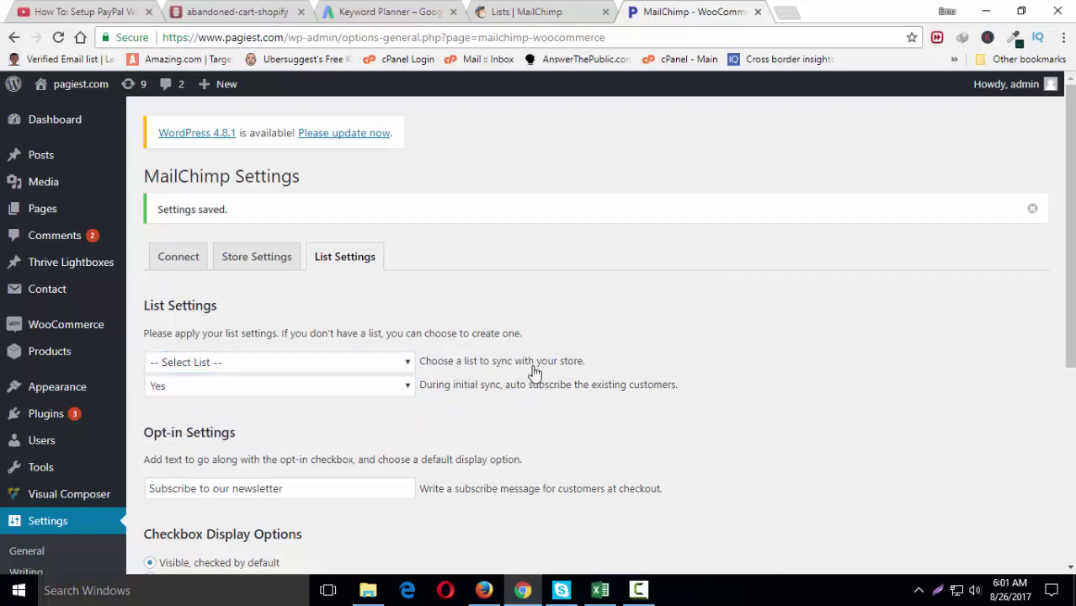
pyautogui.click(320, 360)
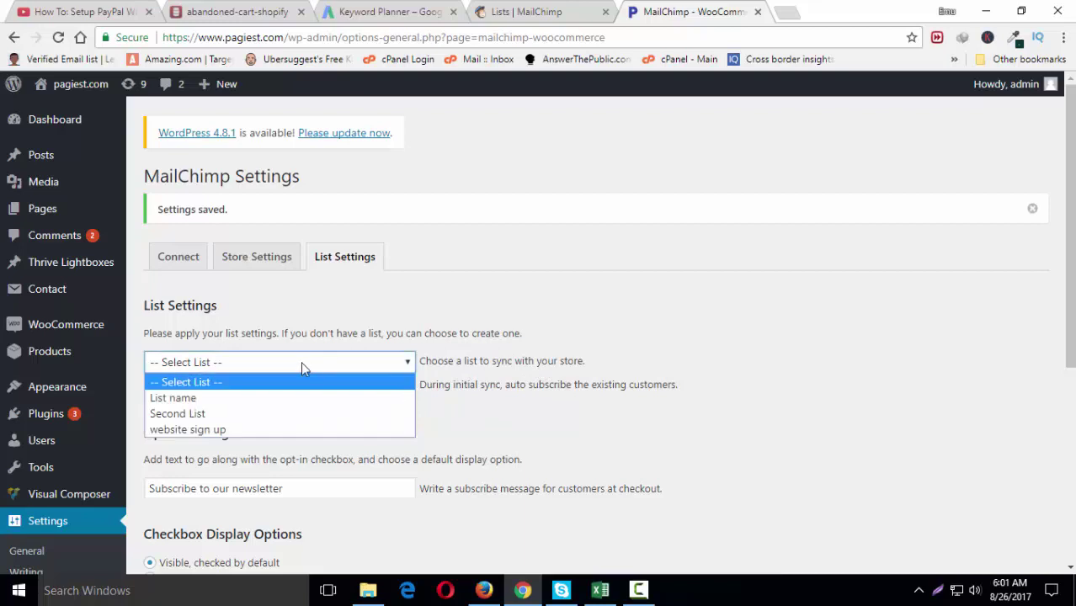
pyautogui.click(235, 431)
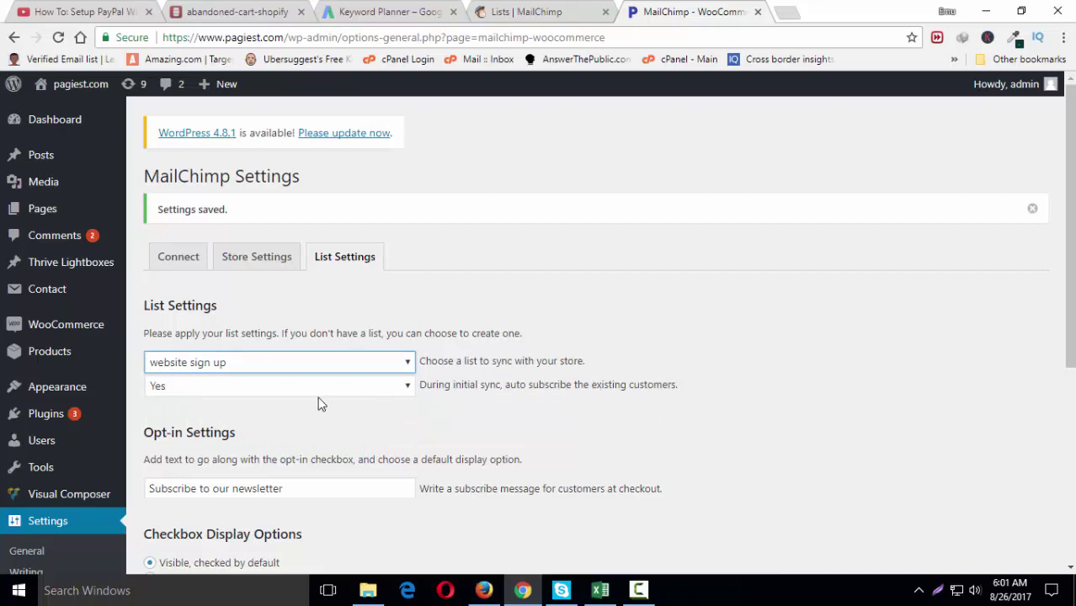
pyautogui.click(221, 391)
pyautogui.click(181, 405)
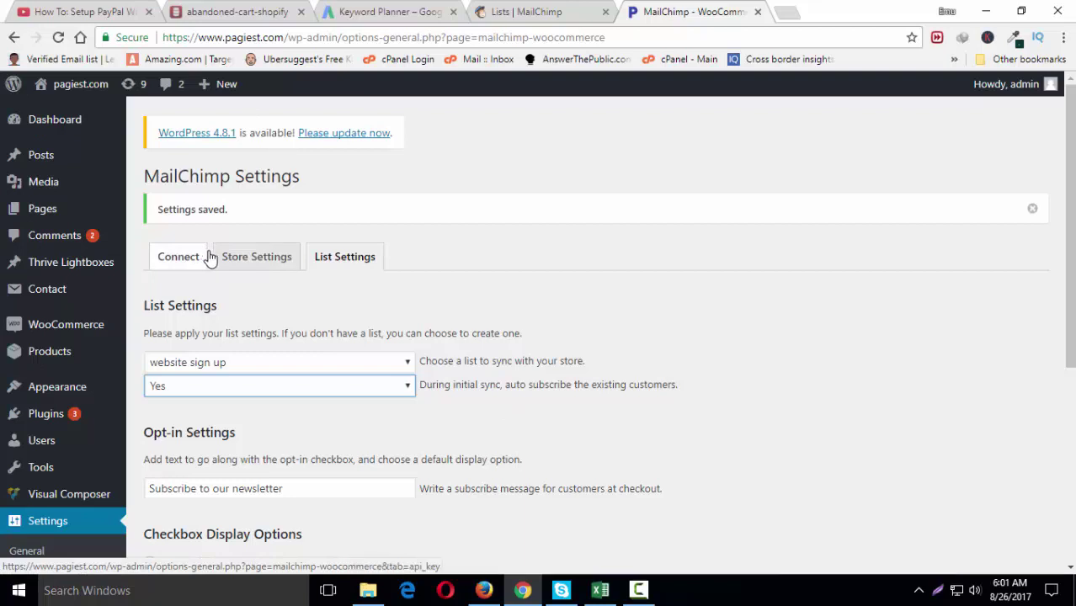
# Review the lists in MailChimp, then save the WordPress list settings
pyautogui.click(530, 13)
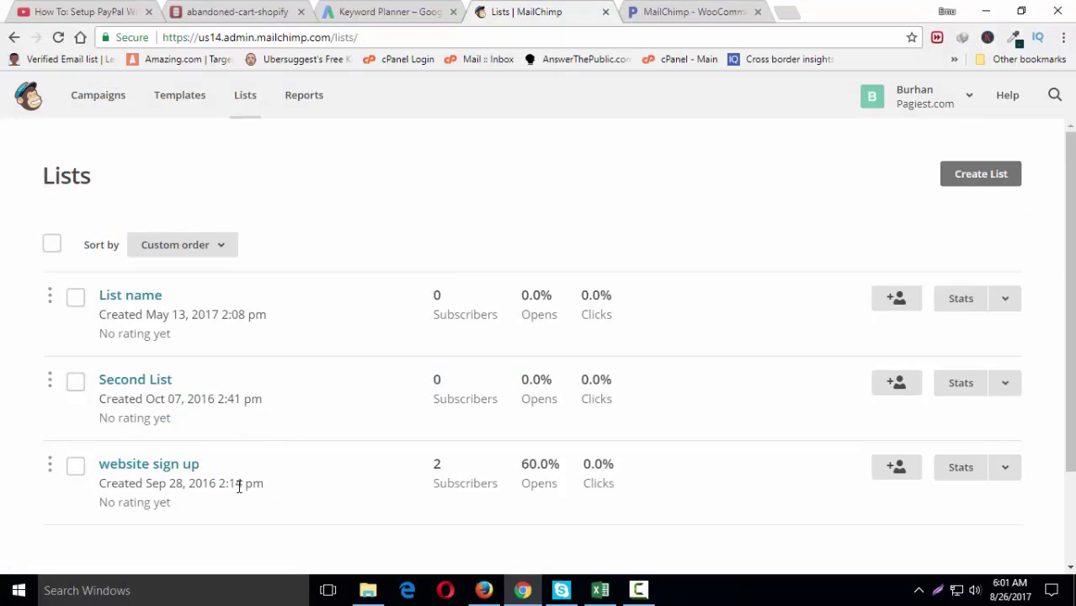
pyautogui.click(672, 14)
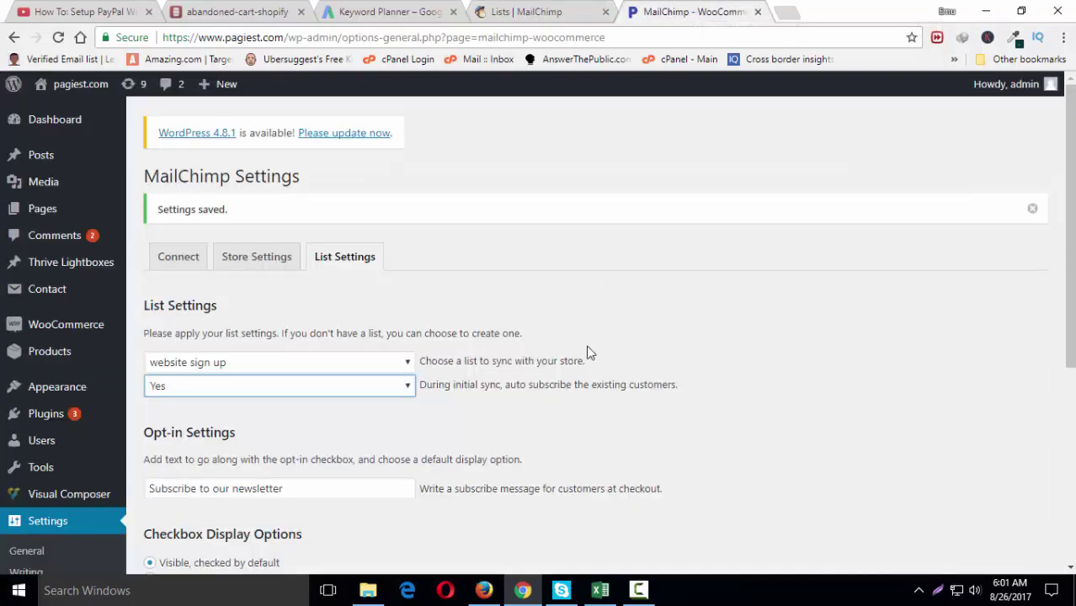
pyautogui.scroll(-1, 587, 366)
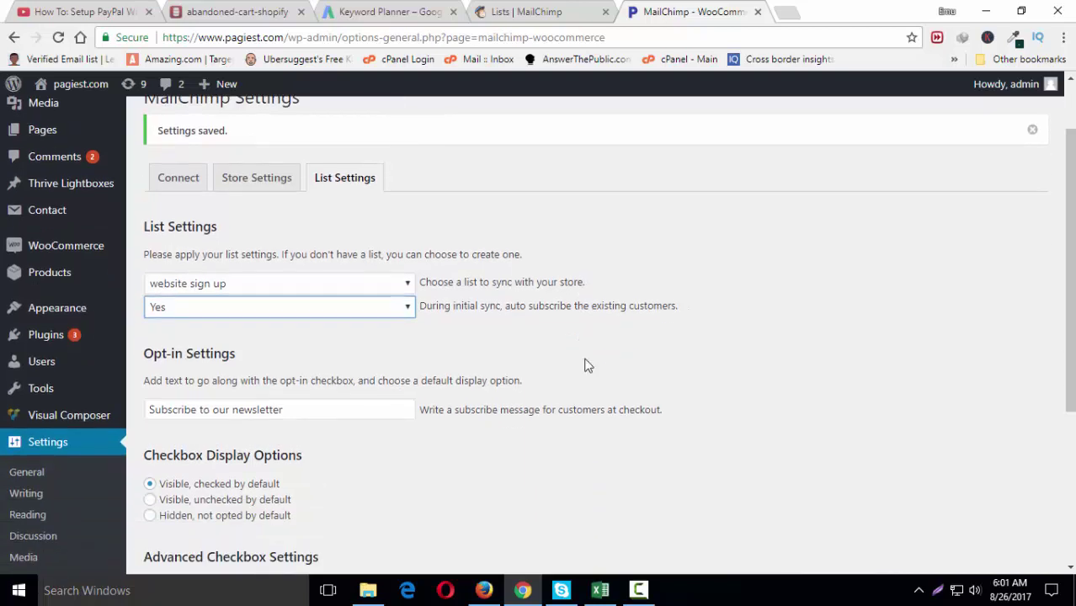
pyautogui.scroll(-1, 587, 364)
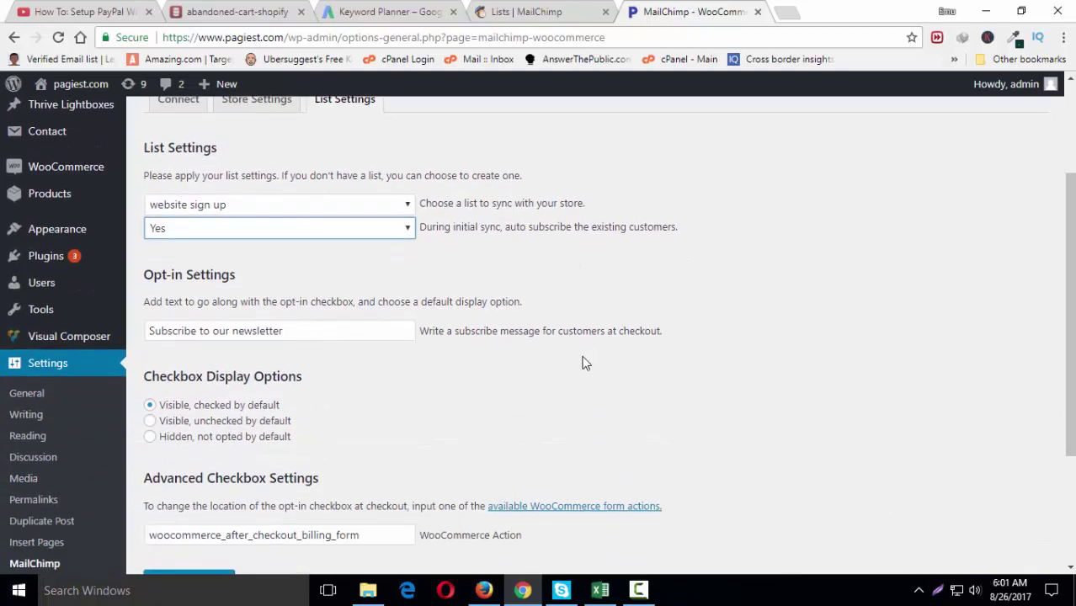
pyautogui.scroll(-1, 581, 360)
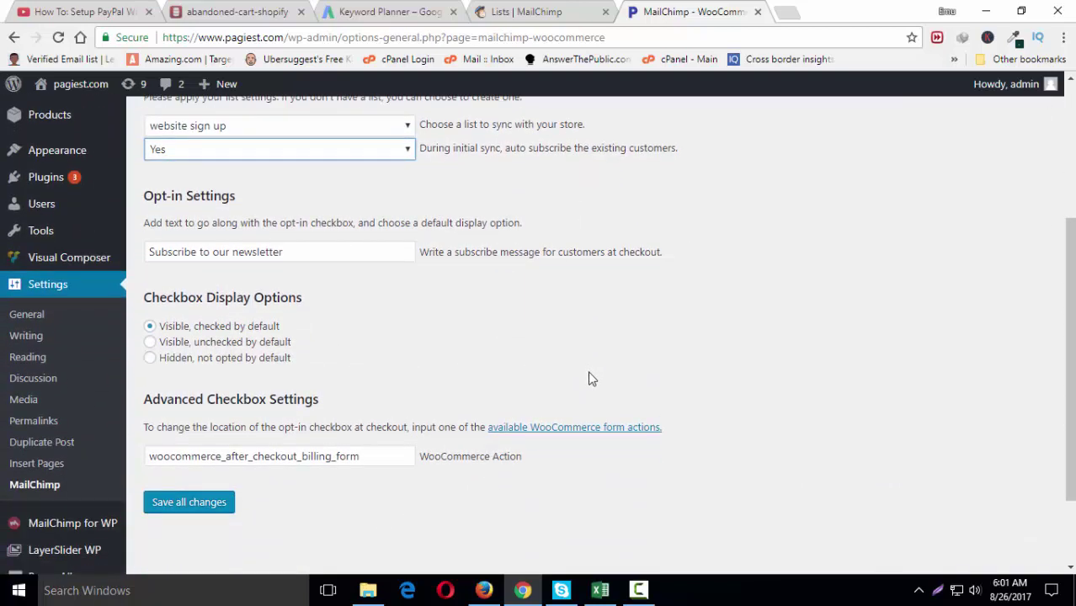
pyautogui.click(185, 502)
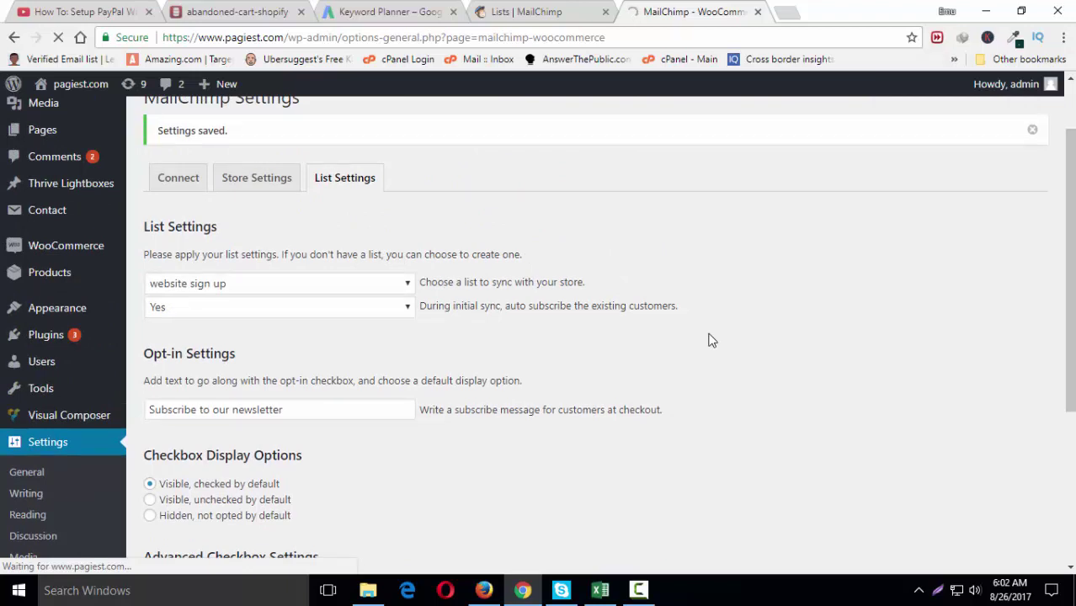
# Bring up MailChimp's Pagiest.Com connected-site page showing the 'website sign up' list syncing
pyautogui.click(539, 12)
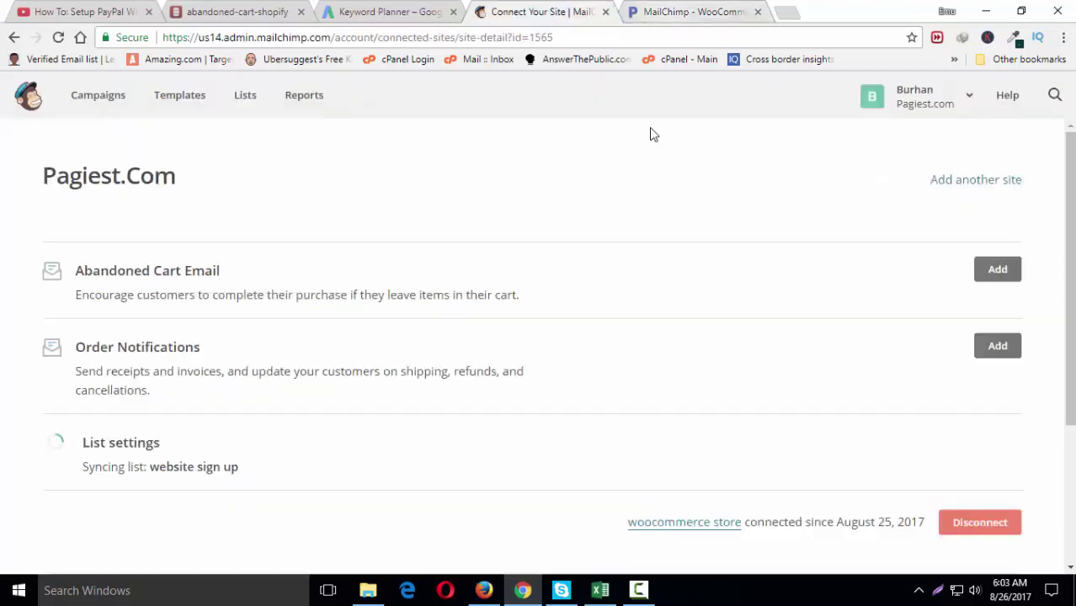